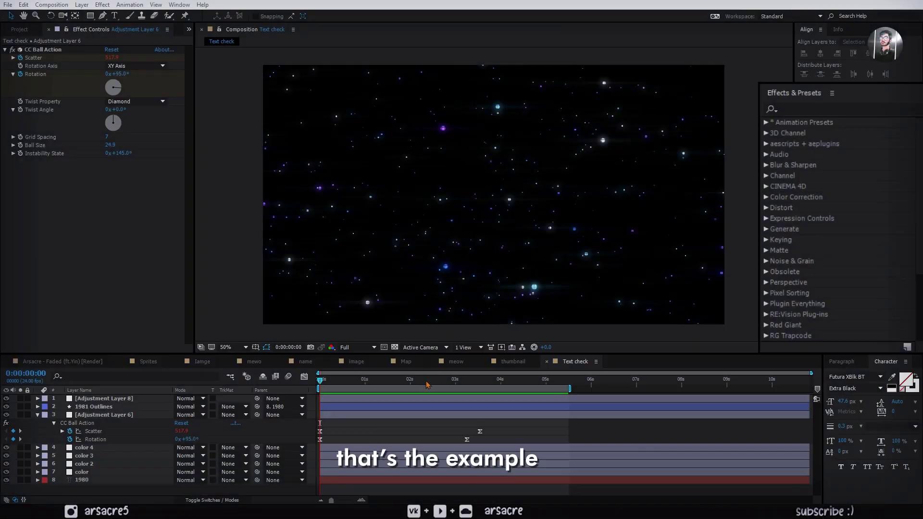
# Step: Play back the Text check example where particles assemble into glowing dotted '1980' text
pyautogui.press('space')
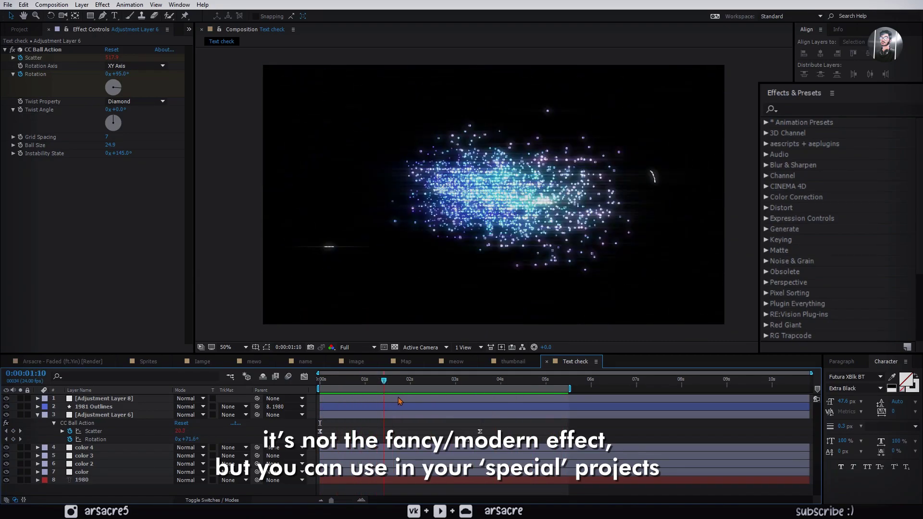
# Step: Create a composition named 'Tutorial' with the HDTV 1080 24 preset at 1920×1080
pyautogui.click(52, 5)
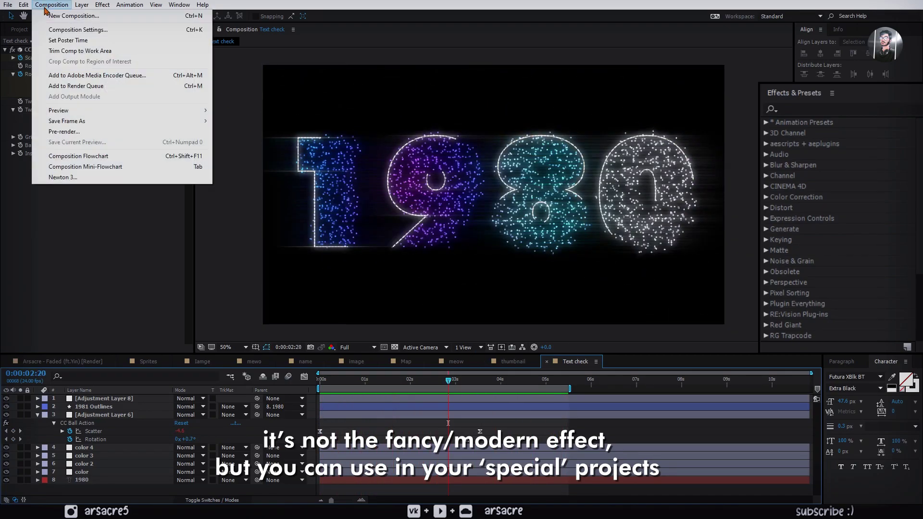
pyautogui.click(77, 13)
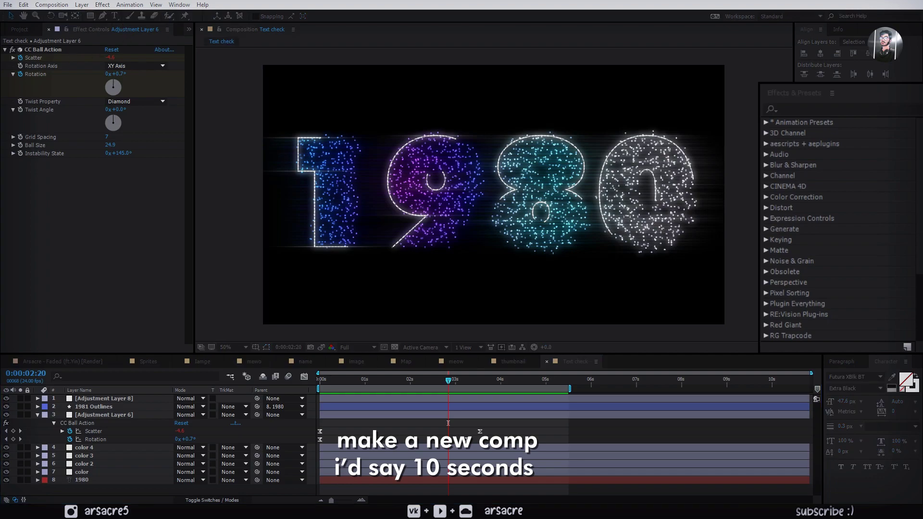
pyautogui.write('Tutorial')
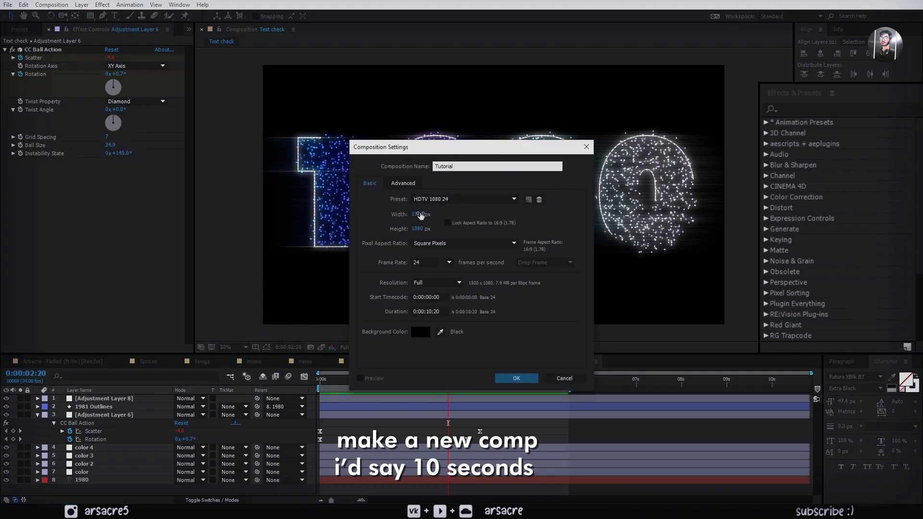
pyautogui.click(511, 381)
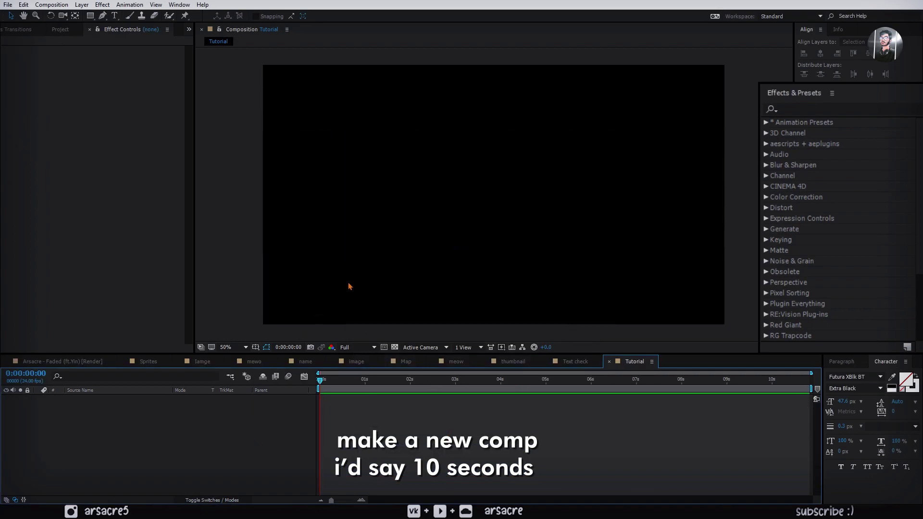
# Step: Add a text layer reading '1990' in the centre of the comp
pyautogui.click(113, 18)
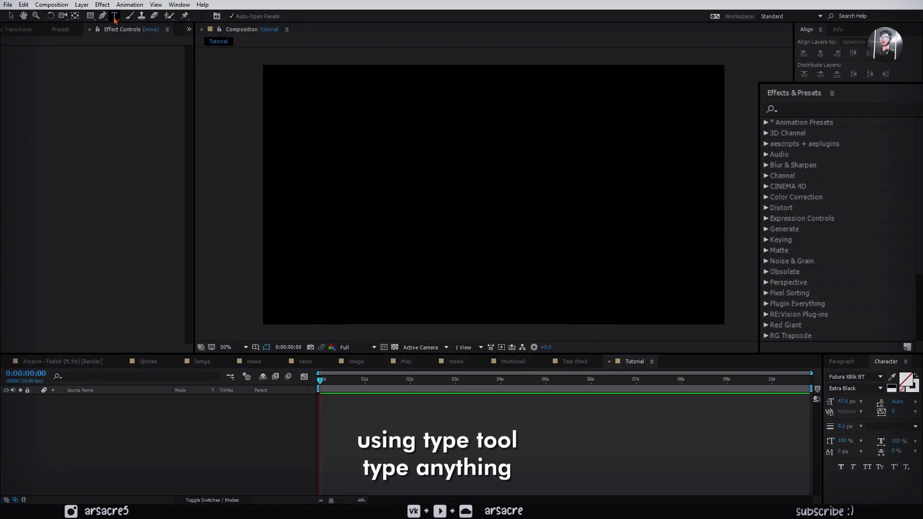
pyautogui.click(418, 194)
pyautogui.write('1990')
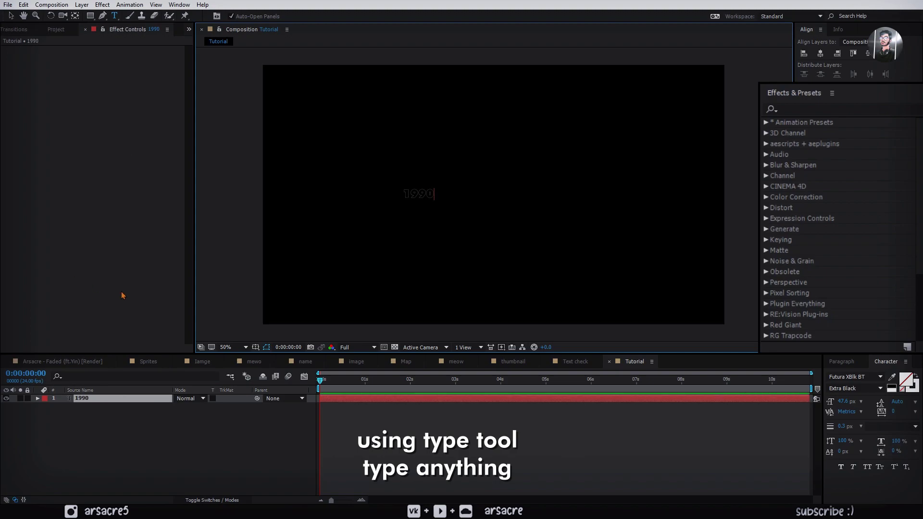
pyautogui.click(135, 402)
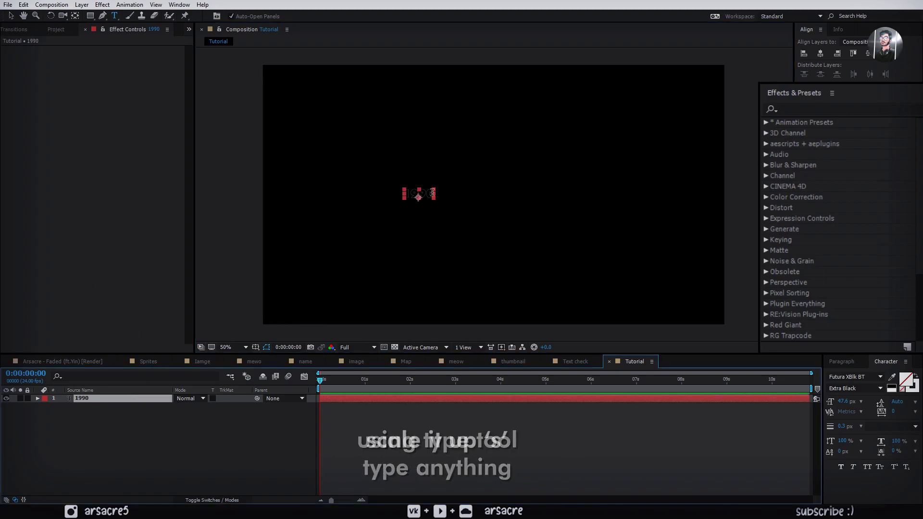
# Step: Scale the 1990 text to 916%, give it a solid fill, and centre it in the comp
pyautogui.press('v')
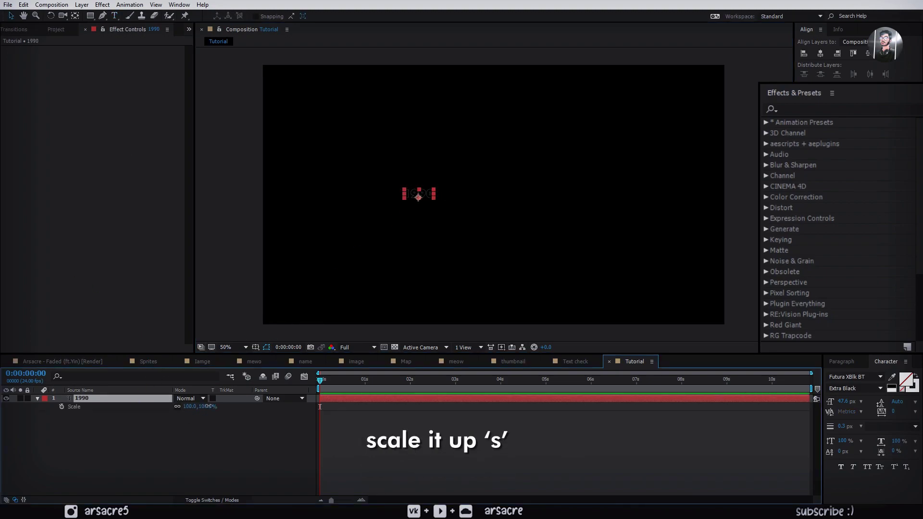
pyautogui.moveTo(208, 407); pyautogui.dragTo(853, 374)
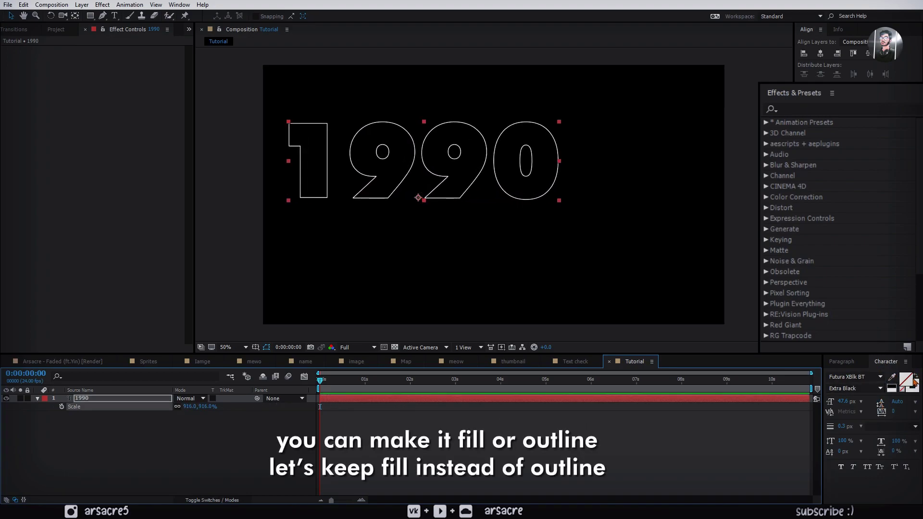
pyautogui.click(915, 377)
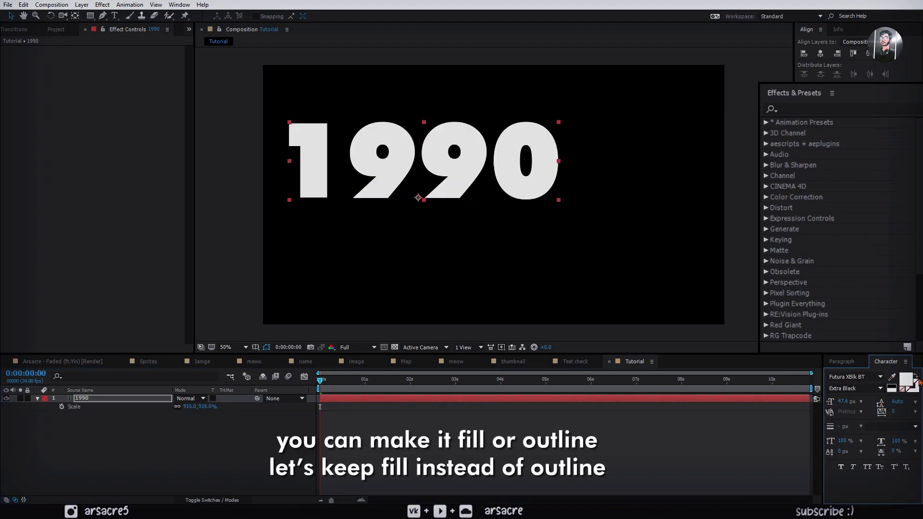
pyautogui.click(916, 377)
pyautogui.click(916, 377)
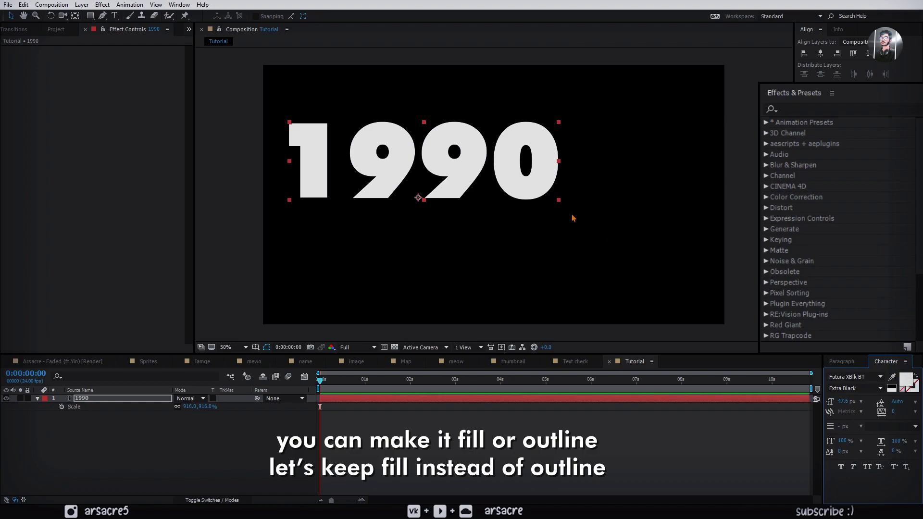
pyautogui.click(820, 54)
pyautogui.click(868, 54)
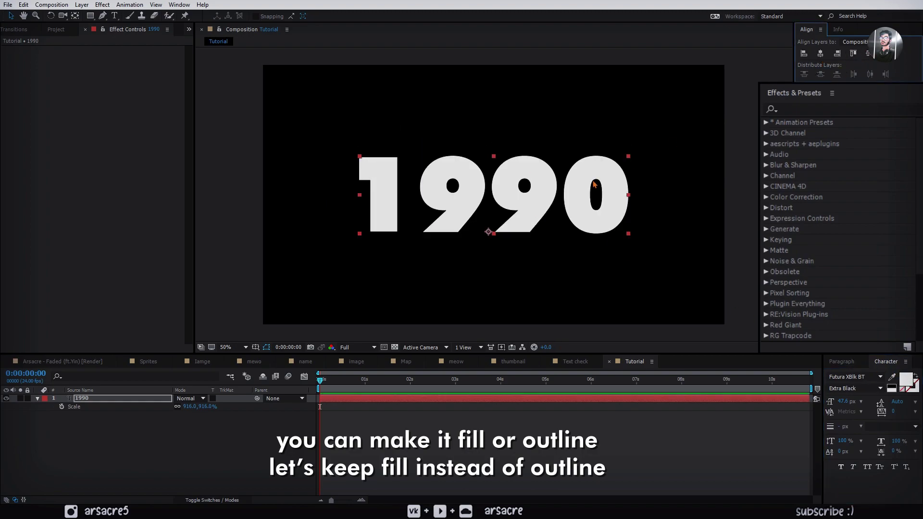
pyautogui.click(126, 452)
# Step: Add an adjustment layer named 'Color' above the text
pyautogui.rightClick(151, 446)
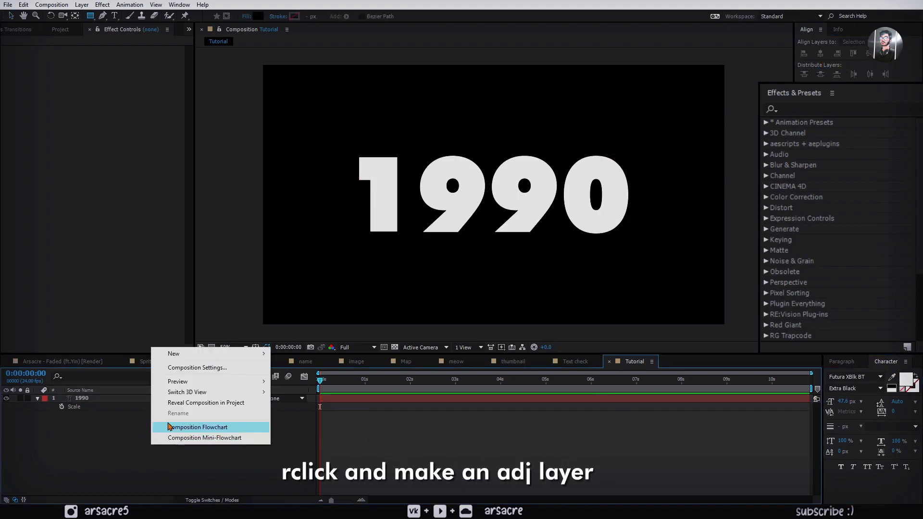
pyautogui.moveTo(191, 358)
pyautogui.click(307, 430)
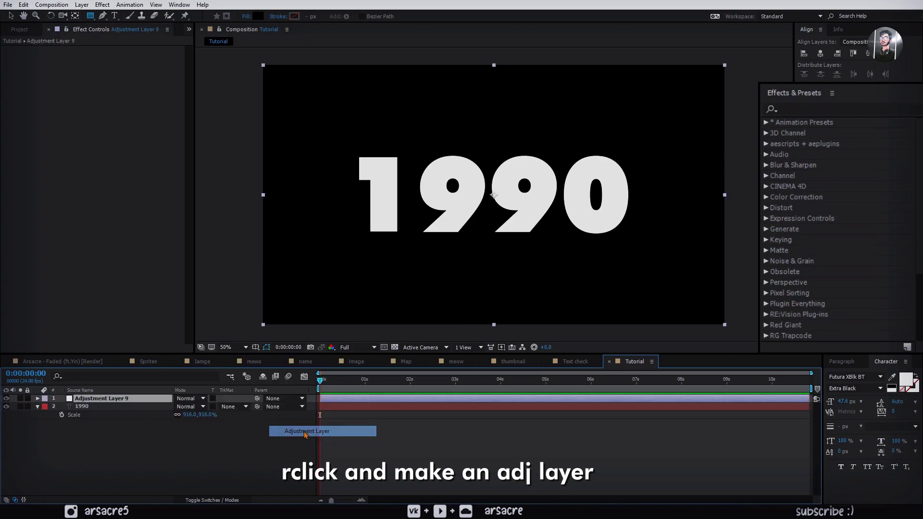
pyautogui.press('Return')
pyautogui.write('Color')
pyautogui.press('Return')
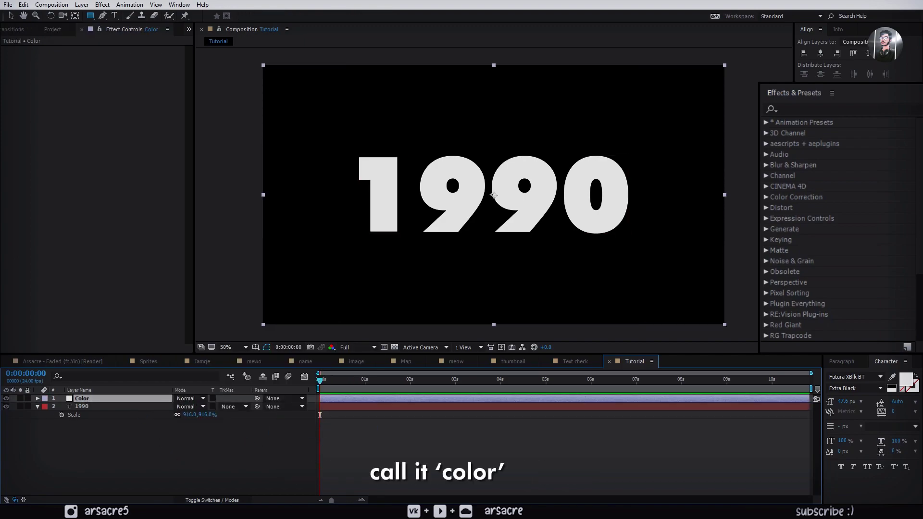
pyautogui.hotkey('ctrl', '5')
# Step: Apply 4-Color Gradient to the Color layer and change Color 1 to cyan
pyautogui.write('4-')
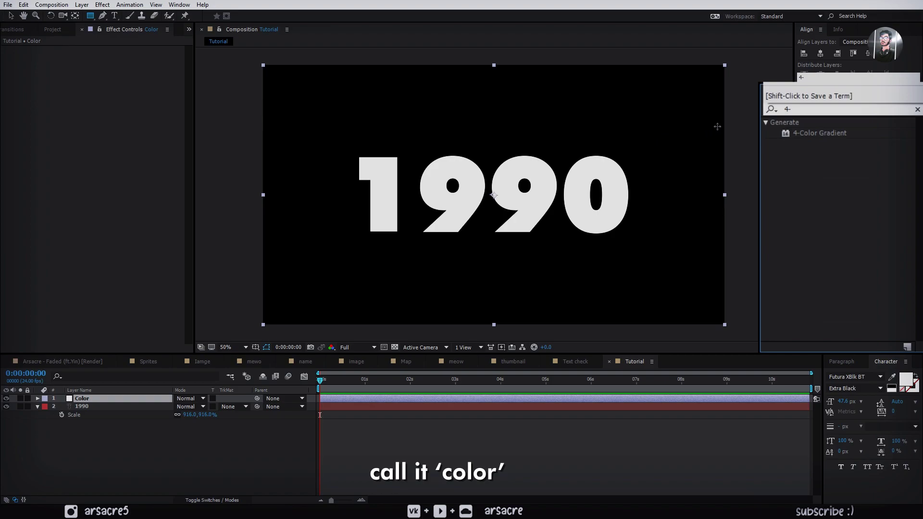
pyautogui.moveTo(819, 133); pyautogui.dragTo(155, 312)
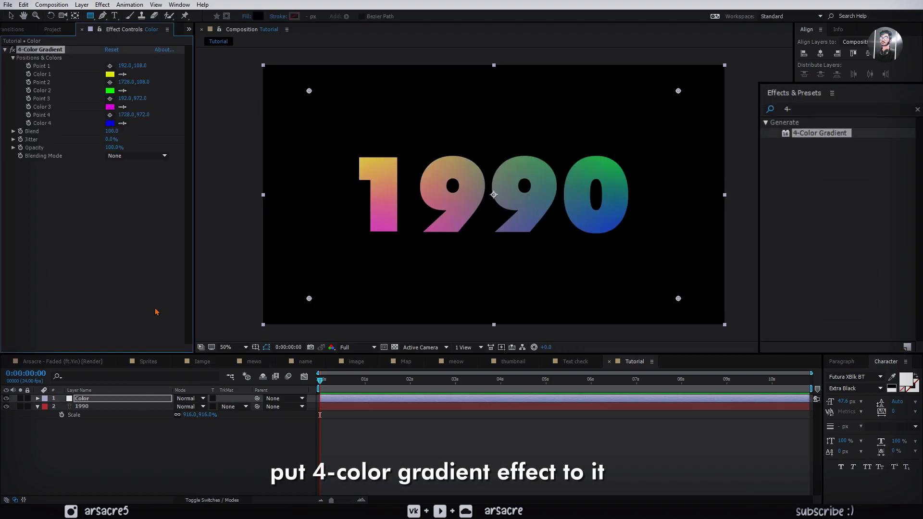
pyautogui.click(110, 74)
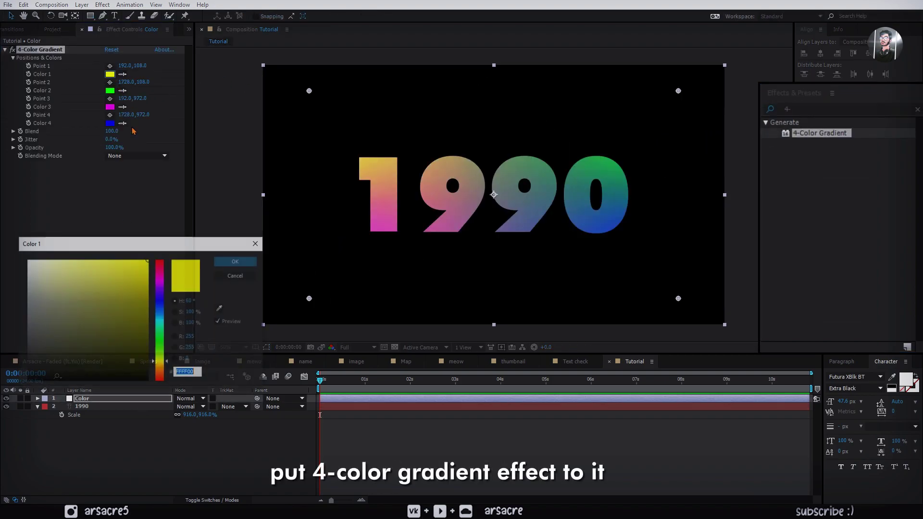
pyautogui.moveTo(160, 306); pyautogui.dragTo(161, 321)
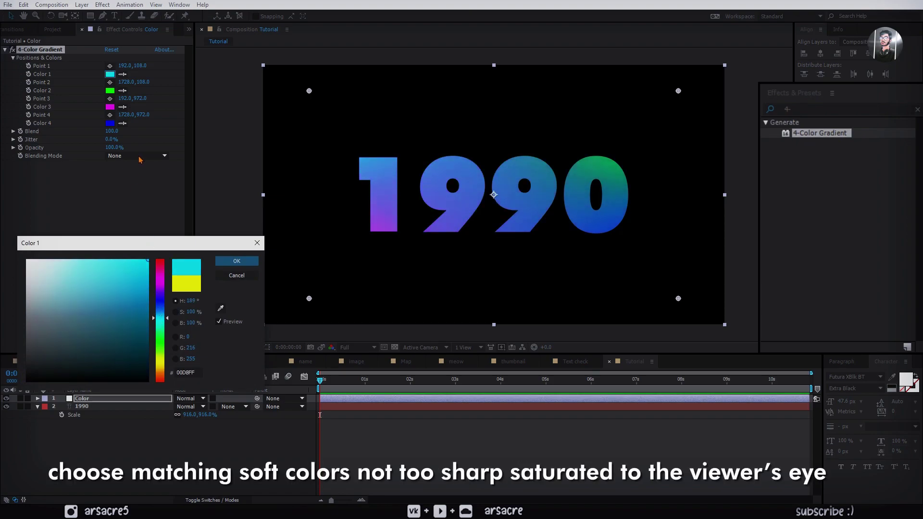
pyautogui.press('Return')
# Step: Change gradient Color 4 to a less saturated light blue
pyautogui.click(110, 123)
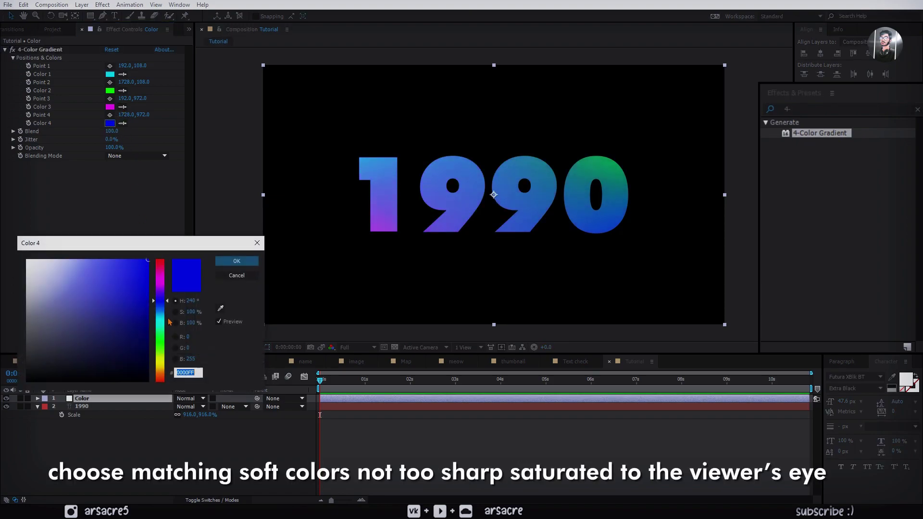
pyautogui.moveTo(160, 300); pyautogui.dragTo(160, 315)
pyautogui.click(111, 260)
pyautogui.press('Return')
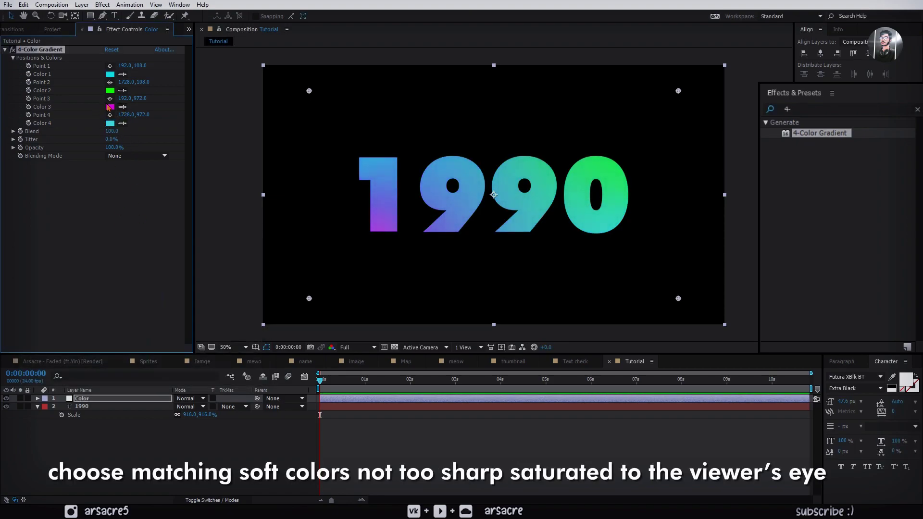
# Step: Make Colors 3 and 2 a soft purple and move the first colour point beside the 1
pyautogui.click(110, 107)
pyautogui.moveTo(160, 280); pyautogui.dragTo(161, 296)
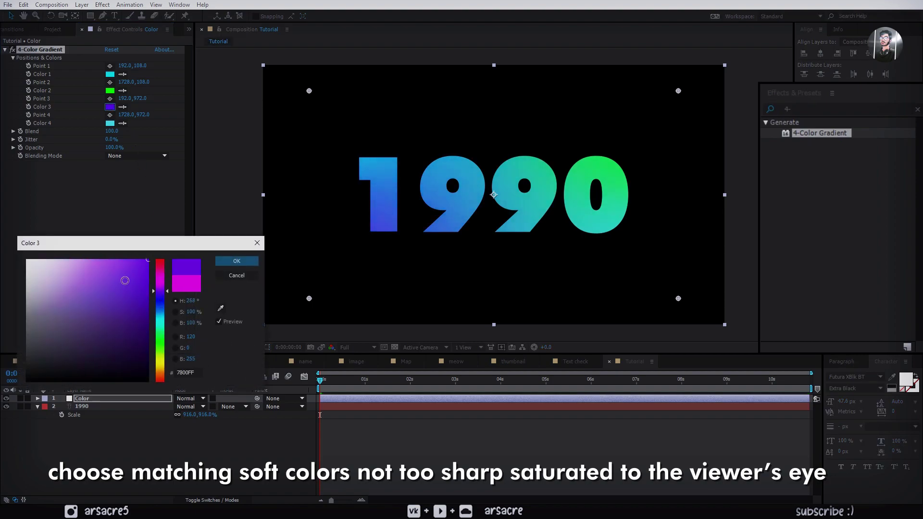
pyautogui.click(125, 280)
pyautogui.press('Return')
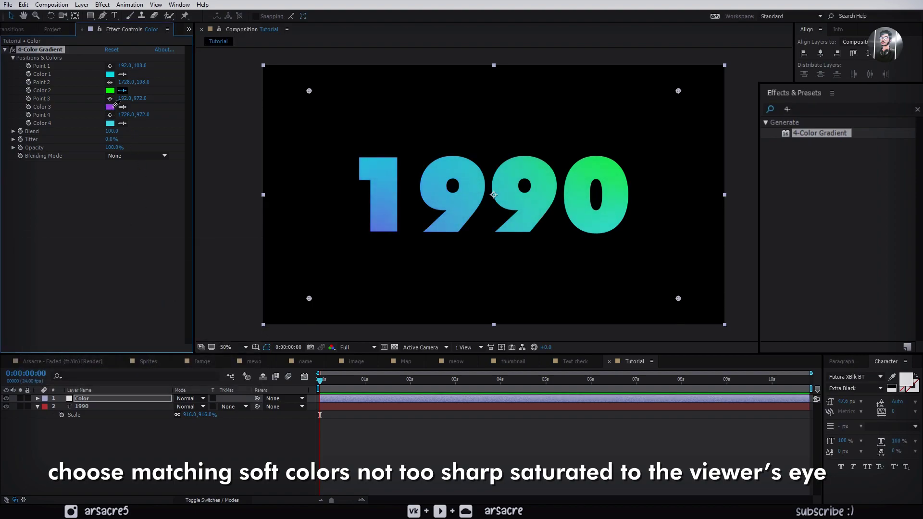
pyautogui.click(113, 106)
pyautogui.moveTo(309, 91); pyautogui.dragTo(335, 186)
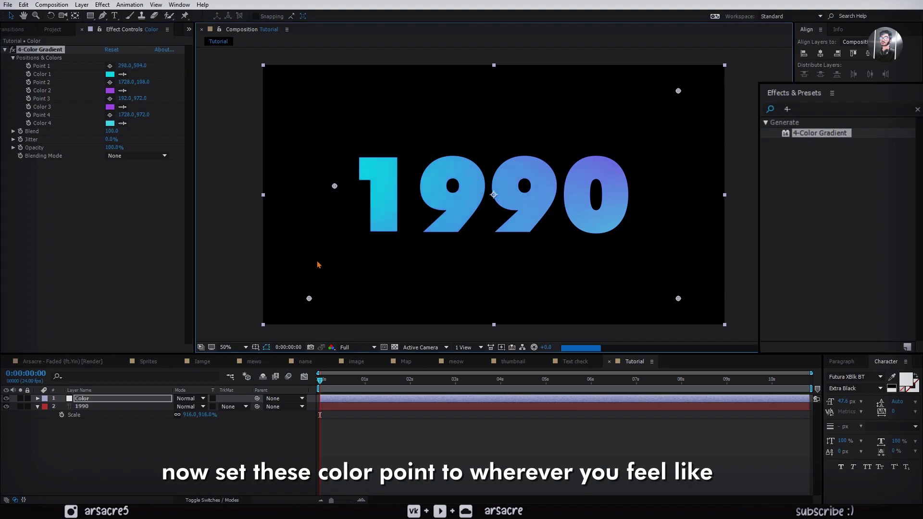
# Step: Reposition the gradient points along the midline: beside the 1, between digits, and on the 0
pyautogui.moveTo(309, 299); pyautogui.dragTo(422, 202)
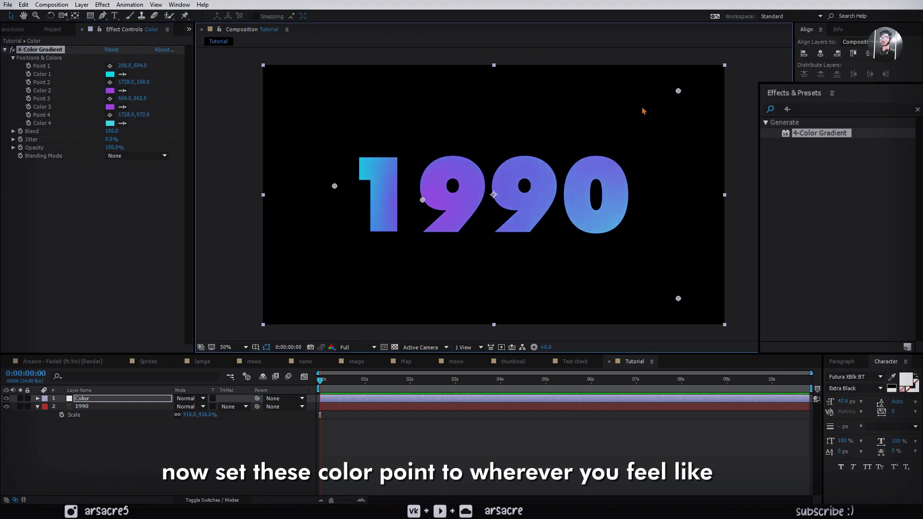
pyautogui.moveTo(678, 91)
pyautogui.mouseDown()
pyautogui.moveTo(611, 176)
pyautogui.moveTo(639, 193)
pyautogui.mouseUp()
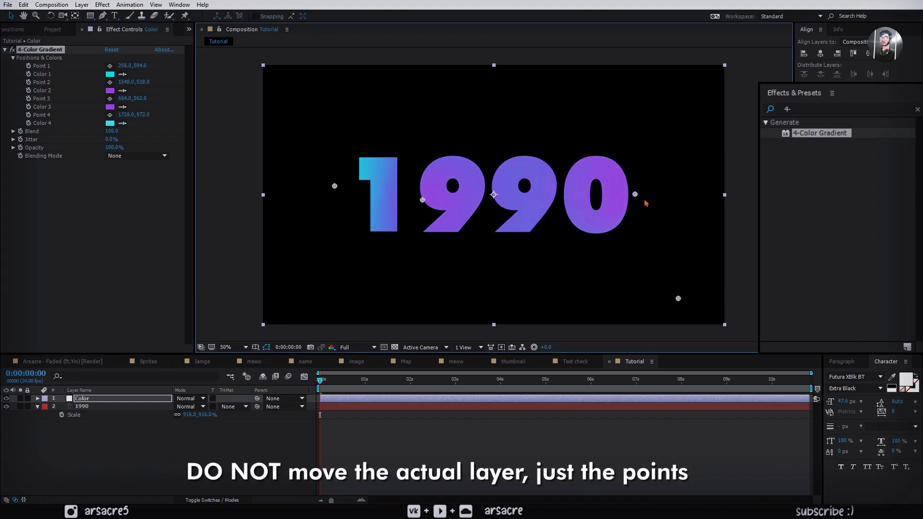
pyautogui.moveTo(678, 299); pyautogui.dragTo(559, 193)
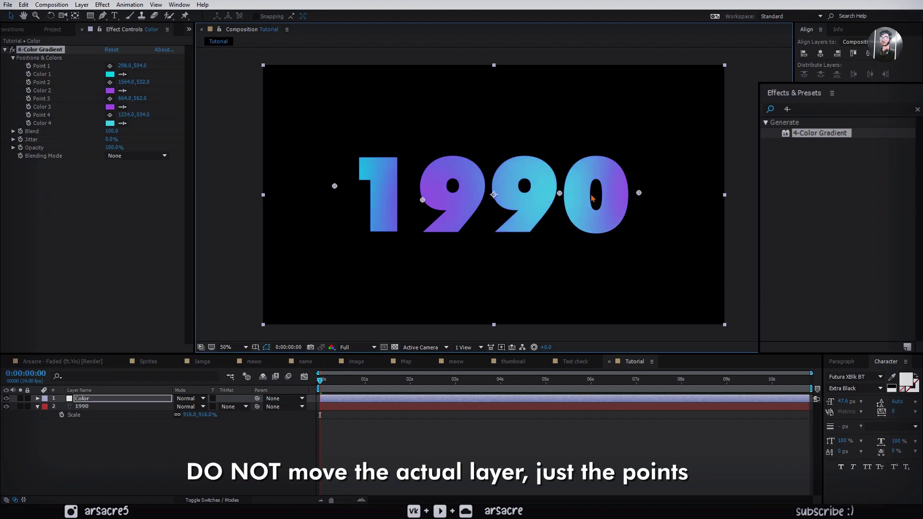
pyautogui.moveTo(422, 202); pyautogui.dragTo(423, 198)
pyautogui.moveTo(334, 188); pyautogui.dragTo(340, 192)
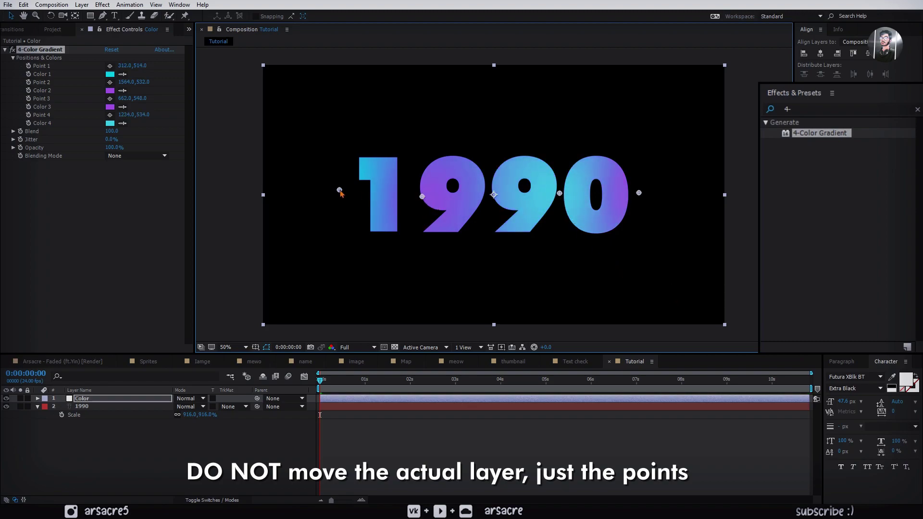
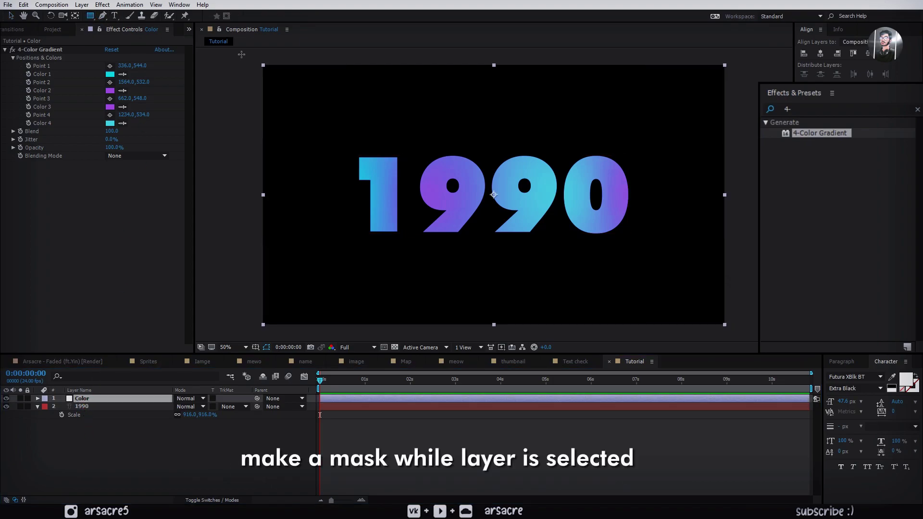
# Step: Mask the Color gradient to the '1' and drive its opacity with a wiggle(2,100) expression
pyautogui.moveTo(249, 54); pyautogui.dragTo(415, 338)
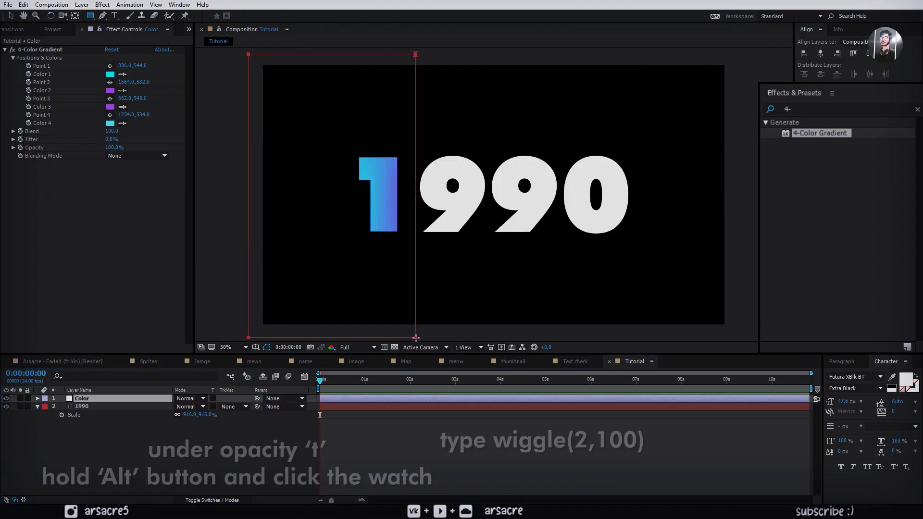
pyautogui.click(76, 399)
pyautogui.press('t')
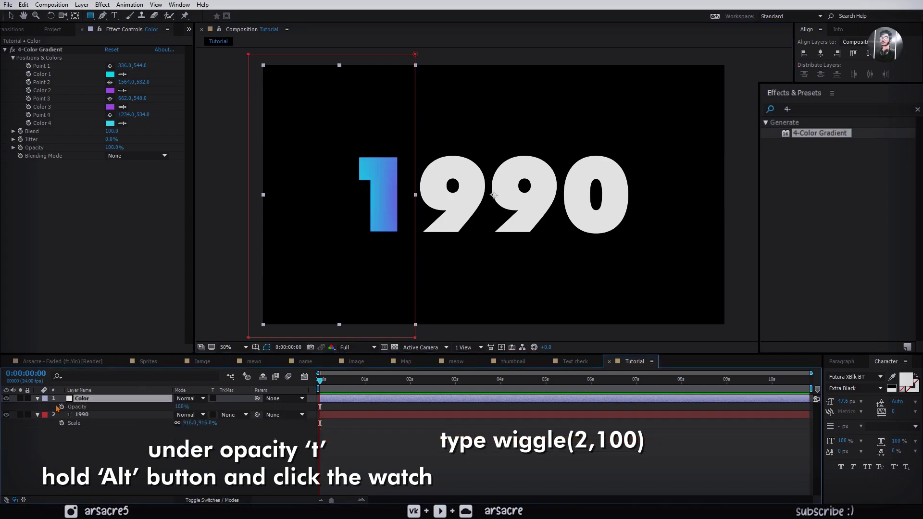
pyautogui.keyDown('alt'); pyautogui.click(61, 407); pyautogui.keyUp('alt')
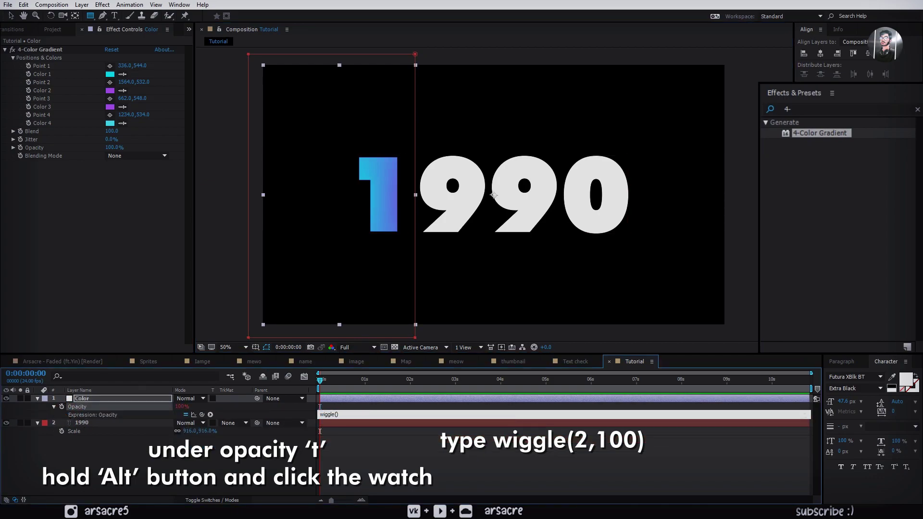
pyautogui.write('2,100')
pyautogui.click(120, 398)
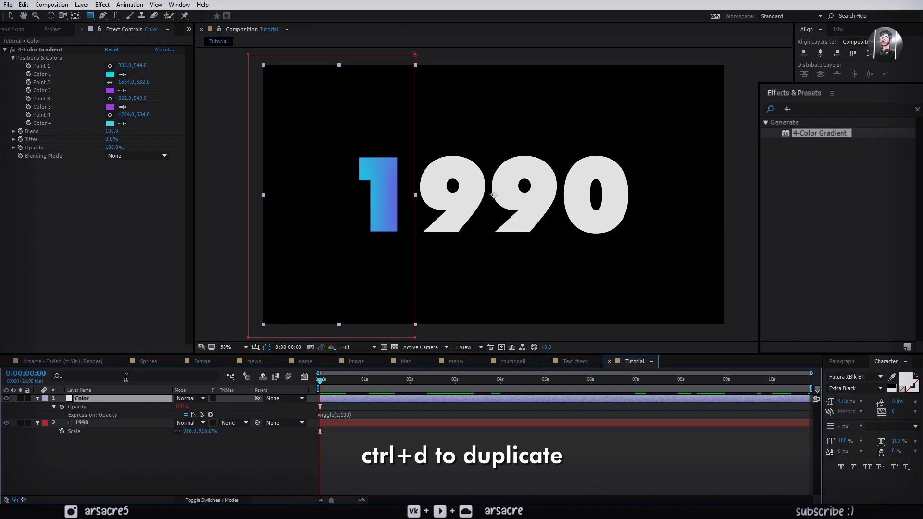
# Step: Duplicate the Color layer and move and narrow the Color 2 mask onto the first 9
pyautogui.hotkey('ctrl', 'd')
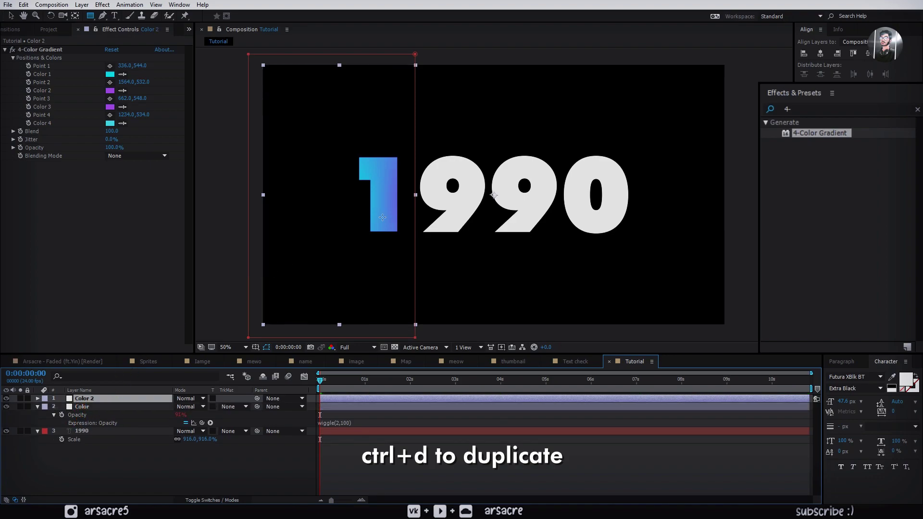
pyautogui.click(248, 54)
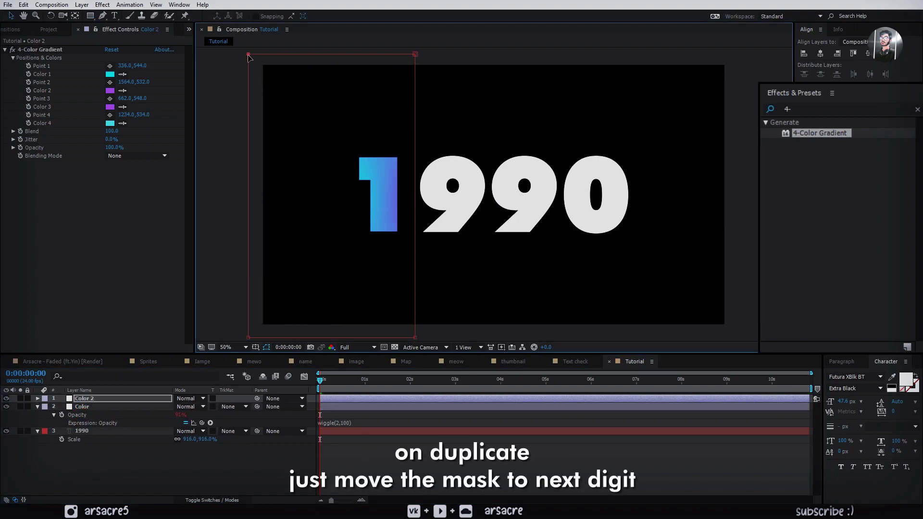
pyautogui.moveTo(239, 52); pyautogui.dragTo(491, 380)
pyautogui.moveTo(250, 337); pyautogui.dragTo(407, 331)
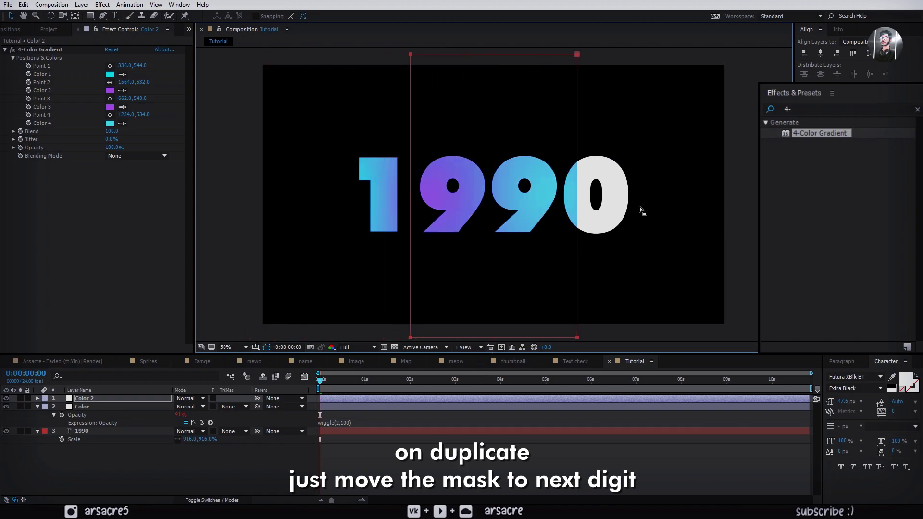
pyautogui.moveTo(597, 50); pyautogui.dragTo(509, 341)
pyautogui.moveTo(573, 336); pyautogui.dragTo(488, 333)
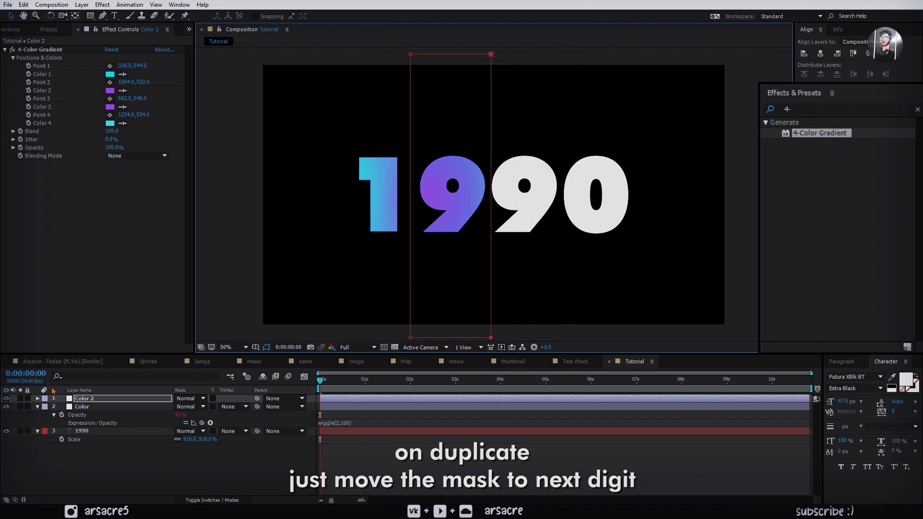
# Step: Create Color 3 and Color 4 with masks on the second 9 and the 0, then preview
pyautogui.hotkey('ctrl', 'd')
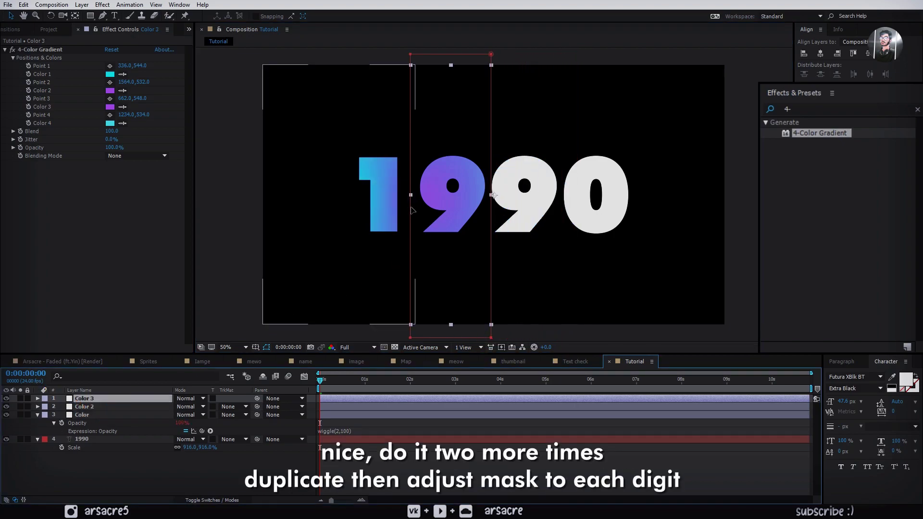
pyautogui.moveTo(427, 209); pyautogui.dragTo(481, 209)
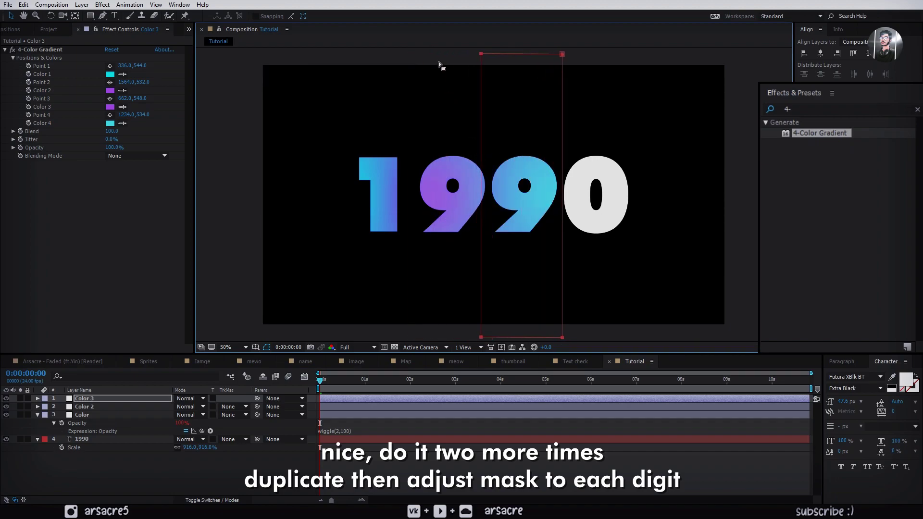
pyautogui.moveTo(444, 49)
pyautogui.mouseDown()
pyautogui.moveTo(506, 344)
pyautogui.moveTo(489, 336)
pyautogui.mouseUp()
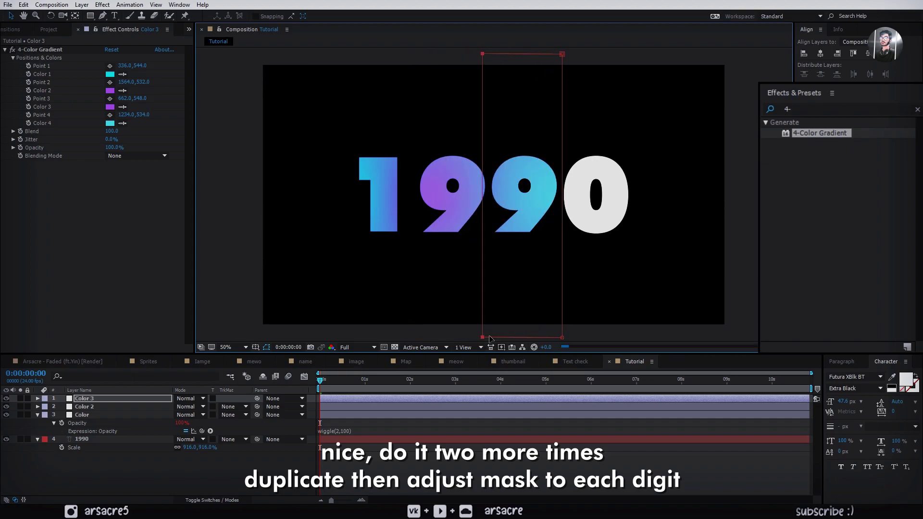
pyautogui.hotkey('ctrl', 'd')
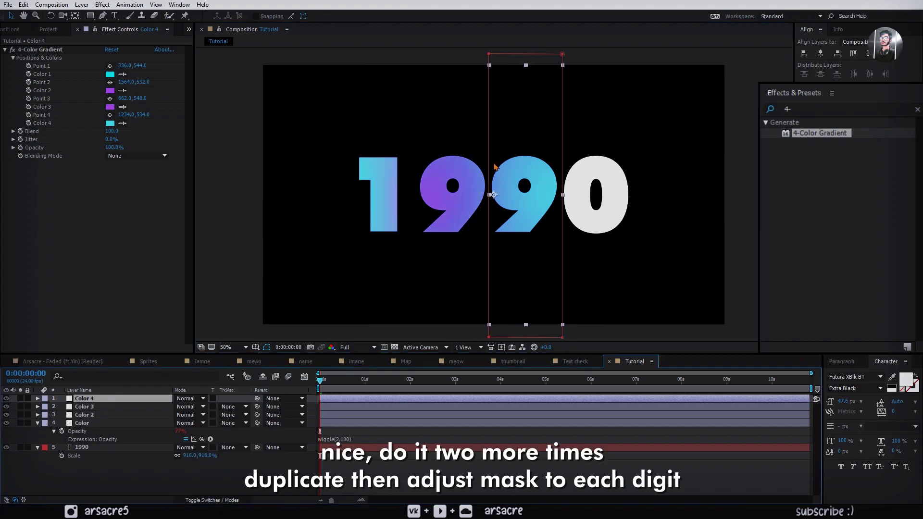
pyautogui.moveTo(490, 169); pyautogui.dragTo(560, 170)
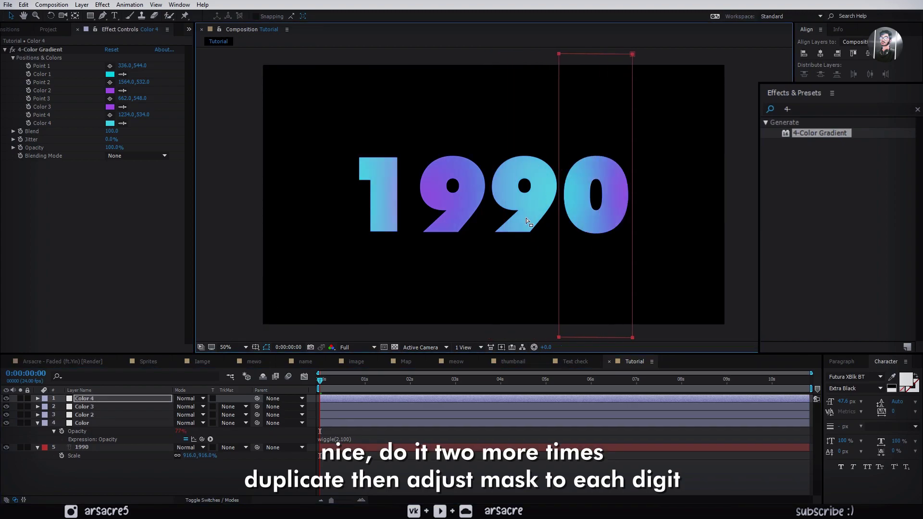
pyautogui.press('space')
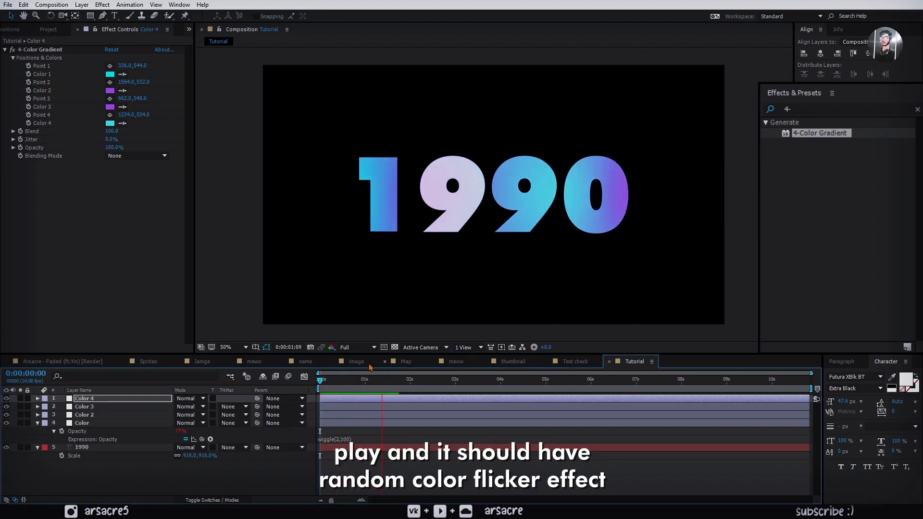
pyautogui.press('space')
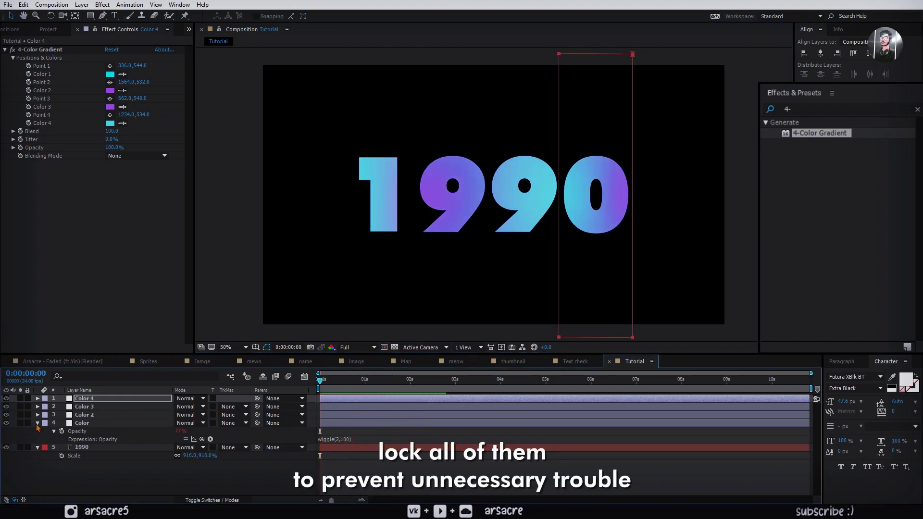
# Step: Lock all the Color gradient layers
pyautogui.click(38, 423)
pyautogui.moveTo(28, 398); pyautogui.dragTo(29, 410)
pyautogui.click(32, 443)
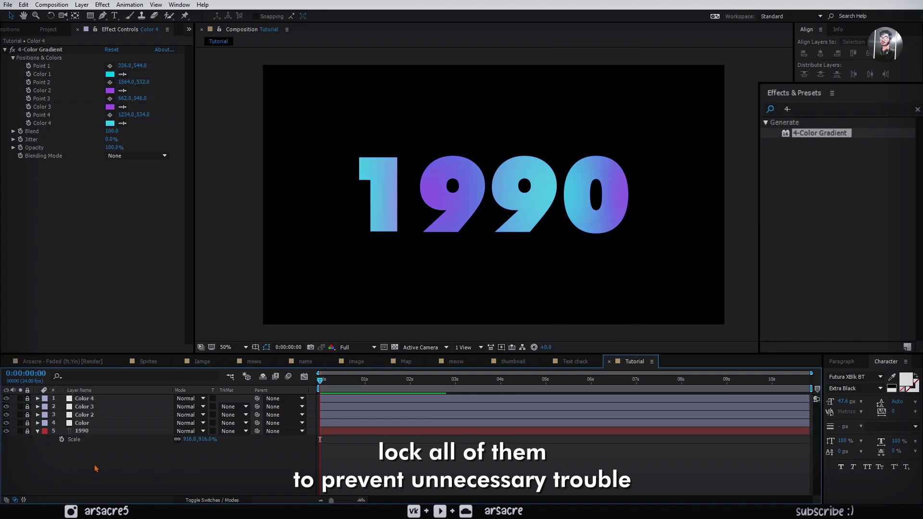
# Step: Add an adjustment layer named 'Ball action' and search the effects for CC Ball Action
pyautogui.rightClick(101, 471)
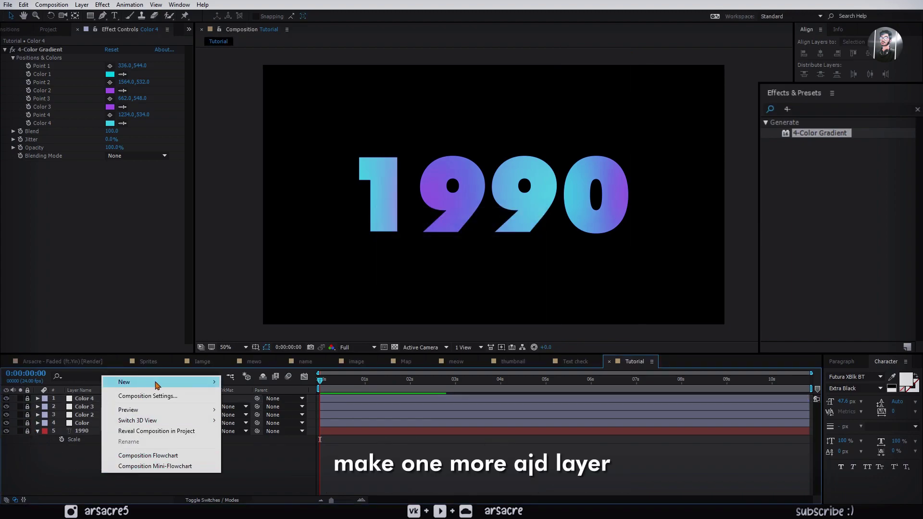
pyautogui.moveTo(153, 382)
pyautogui.click(242, 459)
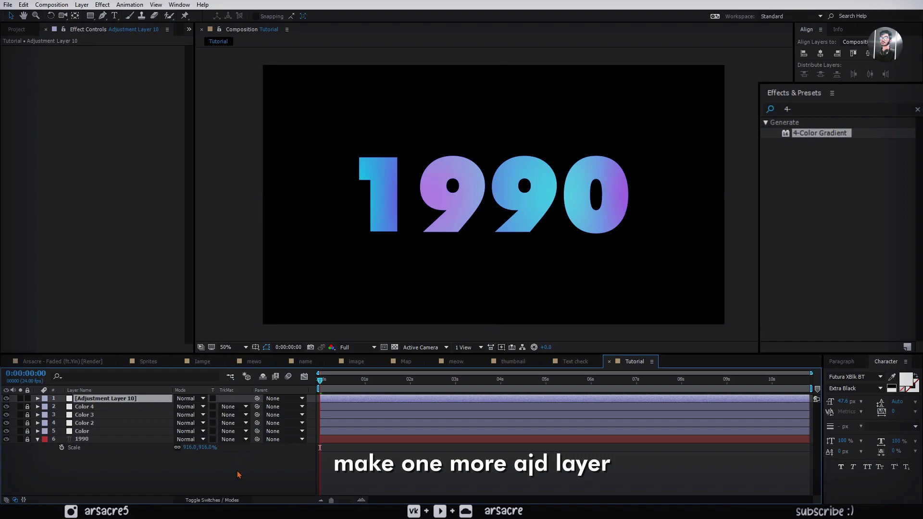
pyautogui.click(239, 475)
pyautogui.click(78, 398)
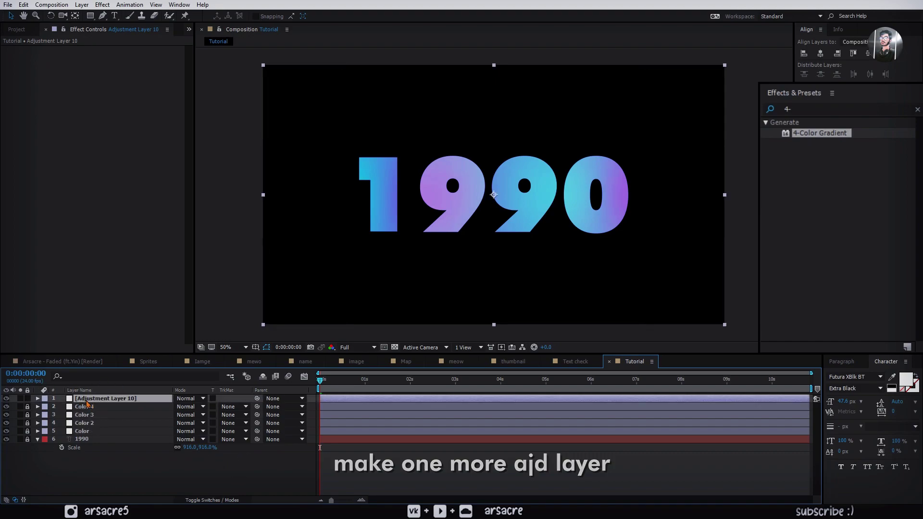
pyautogui.press('Return')
pyautogui.write('Ball action')
pyautogui.click(123, 478)
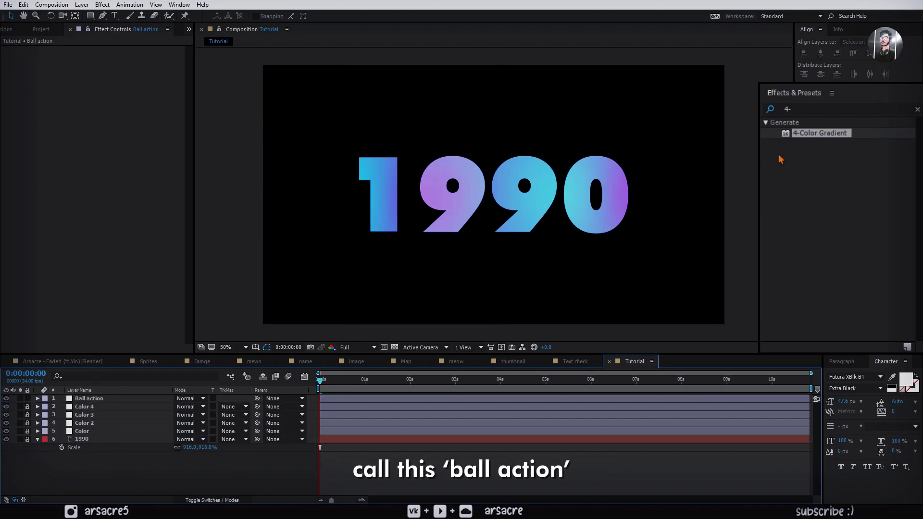
pyautogui.click(806, 109)
pyautogui.write('cc baa')
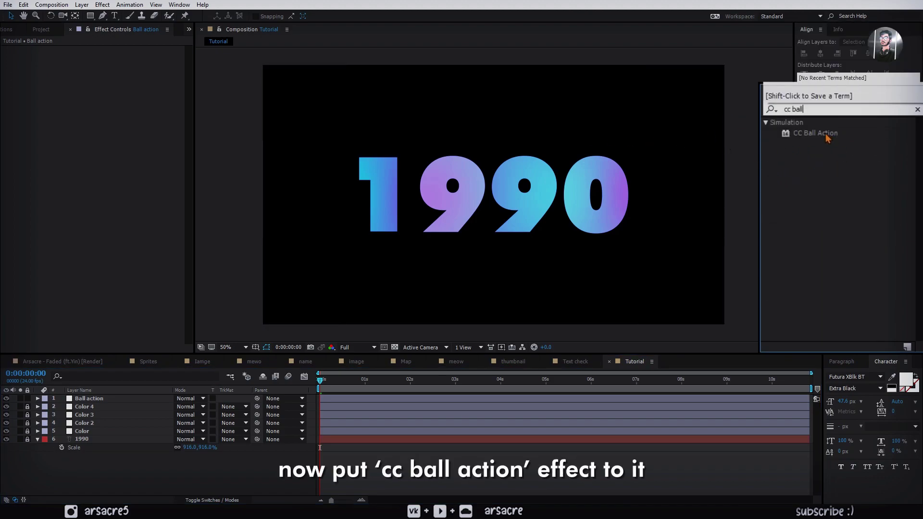
# Step: Apply CC Ball Action to Ball action with grid spacing 6 and ball size 27.6
pyautogui.moveTo(826, 138); pyautogui.dragTo(106, 399)
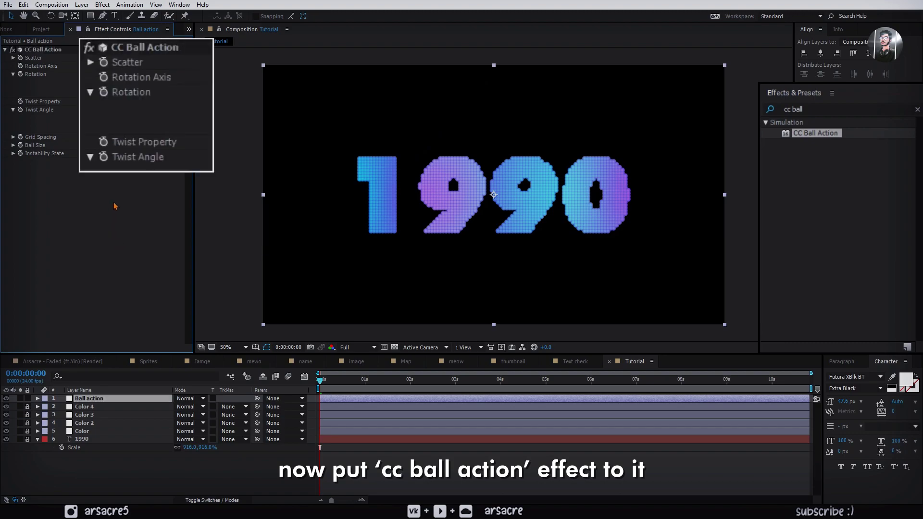
pyautogui.click(272, 222)
pyautogui.write('2')
pyautogui.write('7')
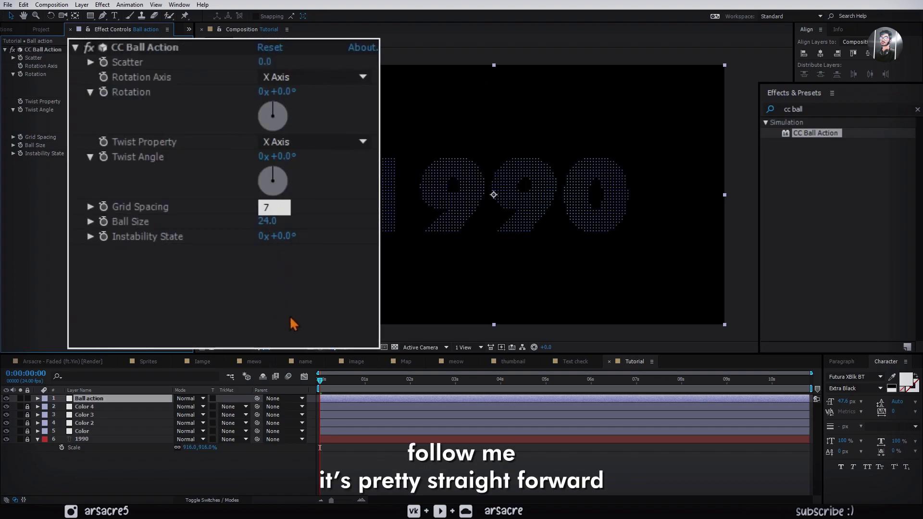
pyautogui.press('Return')
pyautogui.press('space')
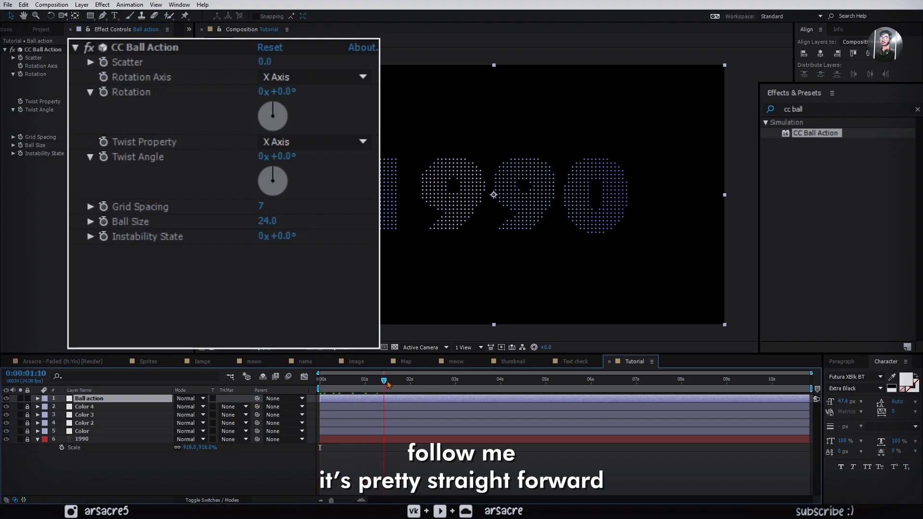
pyautogui.moveTo(261, 205)
pyautogui.mouseDown()
pyautogui.moveTo(258, 221)
pyautogui.moveTo(281, 237)
pyautogui.moveTo(308, 225)
pyautogui.mouseUp()
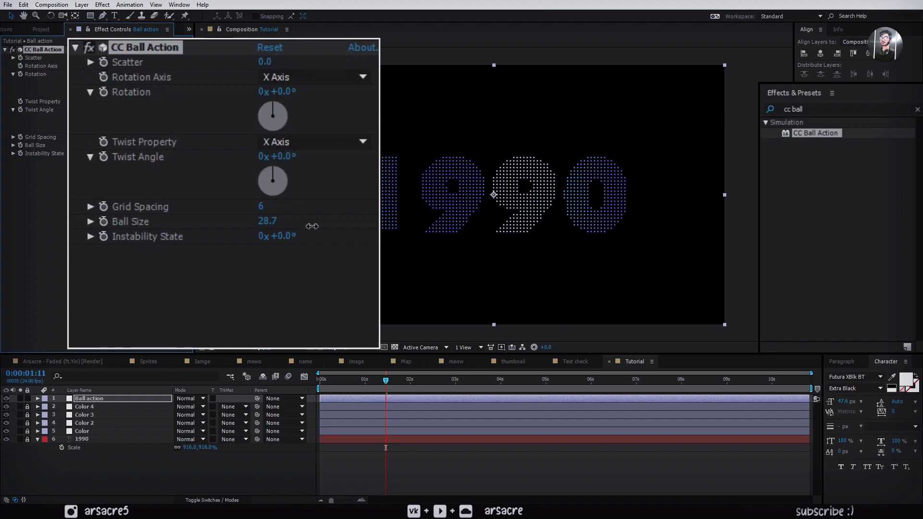
# Step: Set the CC Ball Action rotation axis to XY Axis with 95° rotation
pyautogui.click(317, 78)
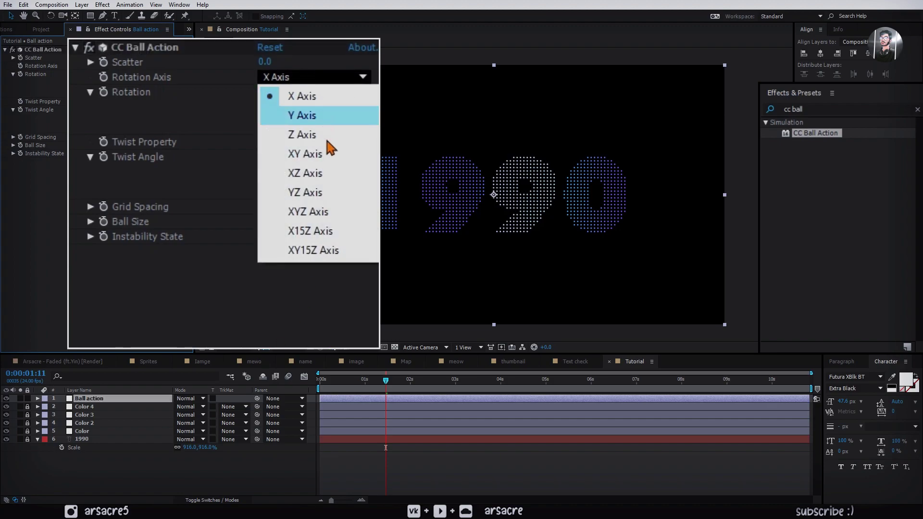
pyautogui.click(311, 155)
pyautogui.write('95')
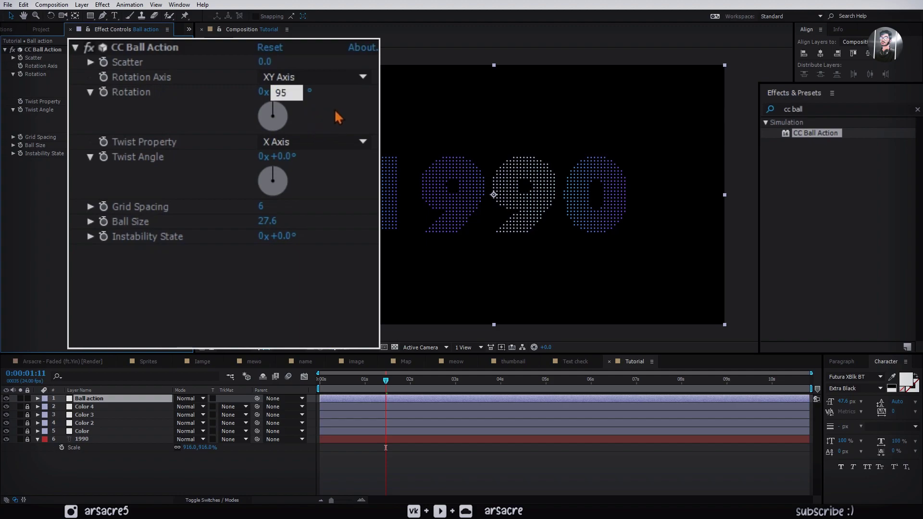
pyautogui.press('Return')
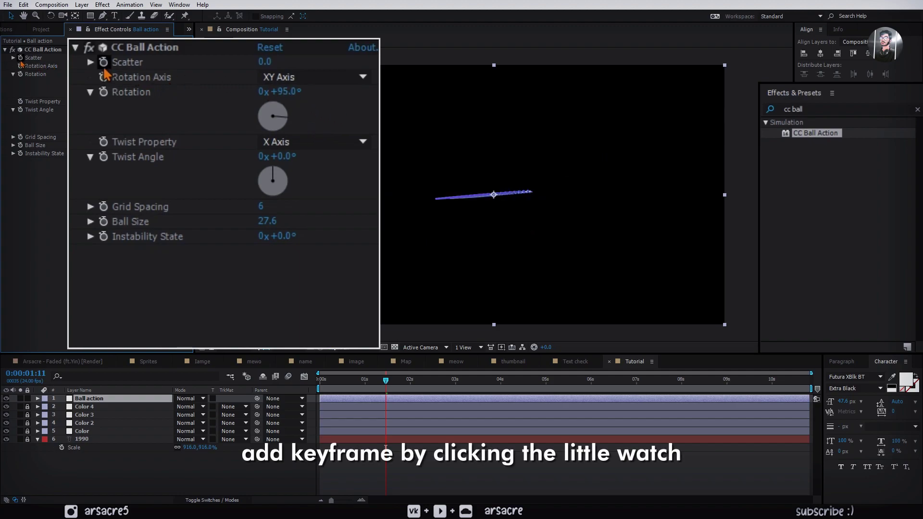
# Step: Keyframe Scatter at 198 on frame 0:00 and move the 0-Scatter keyframe later
pyautogui.click(103, 63)
pyautogui.press('u')
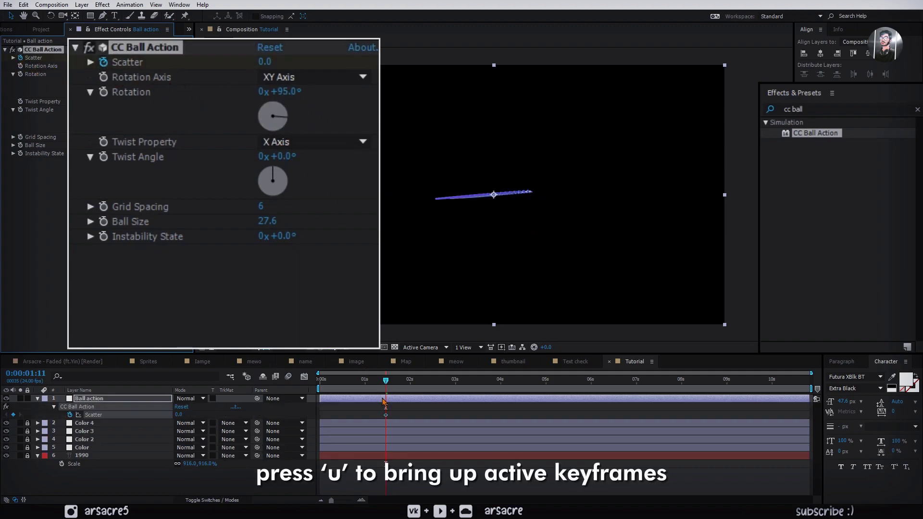
pyautogui.moveTo(385, 380); pyautogui.dragTo(319, 379)
pyautogui.moveTo(179, 414); pyautogui.dragTo(301, 413)
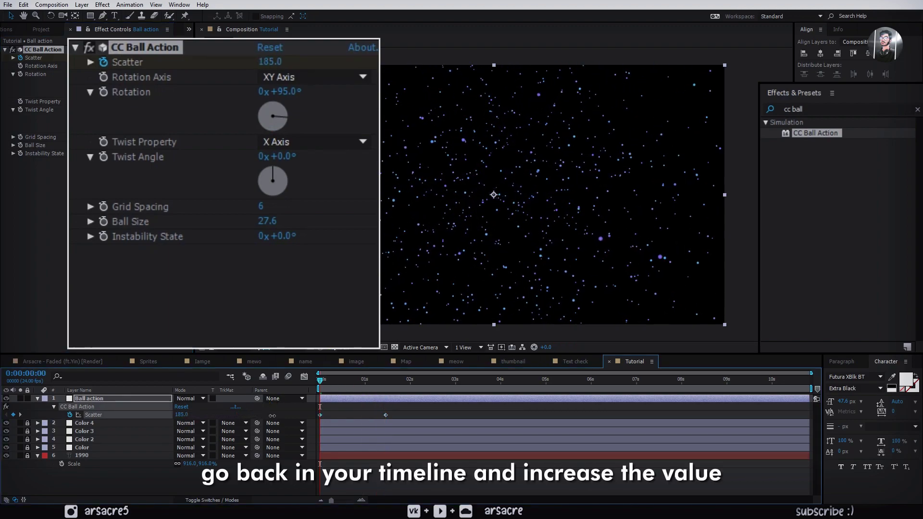
pyautogui.click(359, 379)
pyautogui.moveTo(386, 415); pyautogui.dragTo(447, 418)
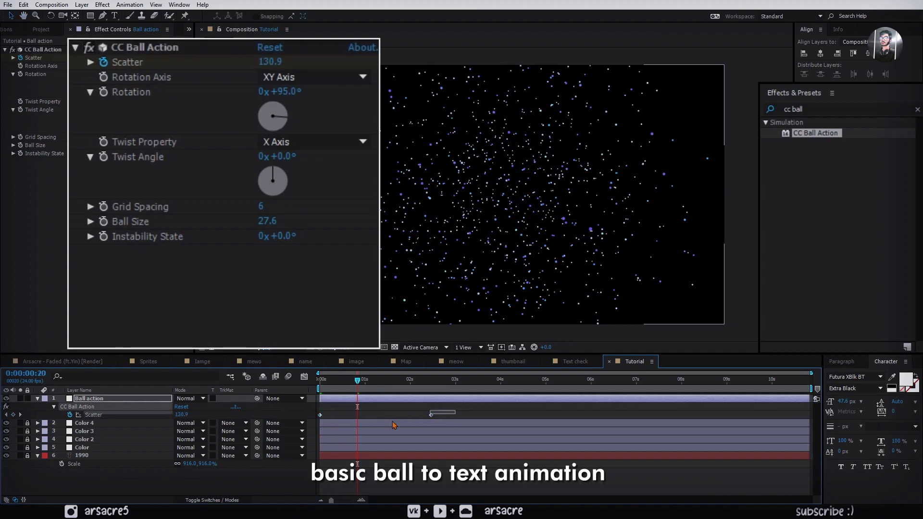
# Step: Apply Easy Ease In to the Scatter keyframe and shape a steep drop in the value graph
pyautogui.rightClick(431, 415)
pyautogui.moveTo(454, 408)
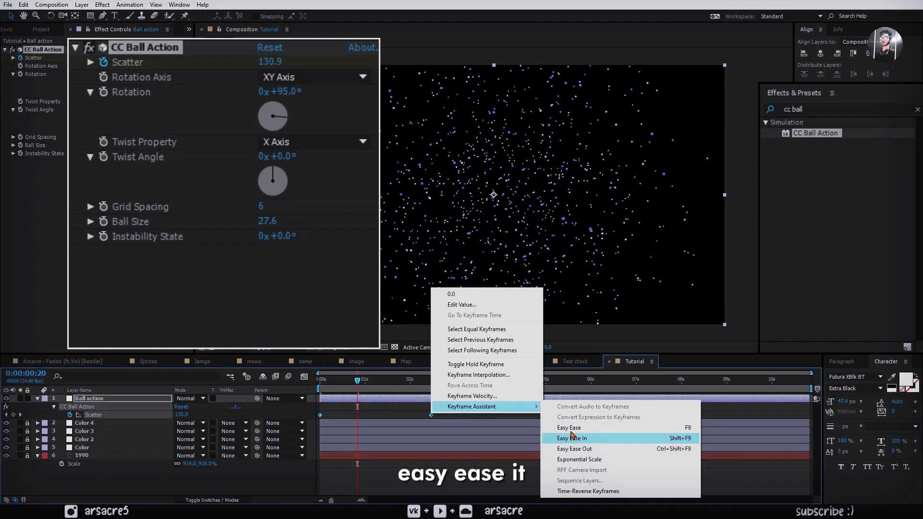
pyautogui.click(572, 438)
pyautogui.click(304, 377)
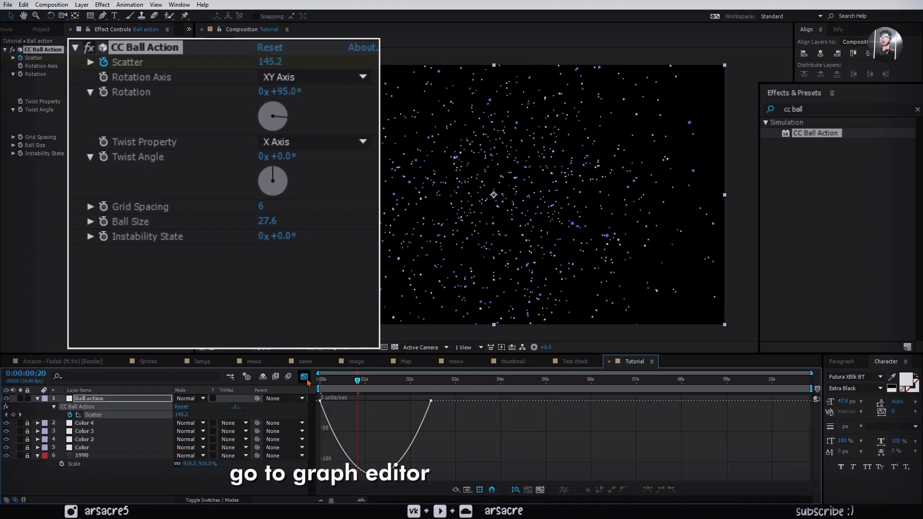
pyautogui.click(467, 491)
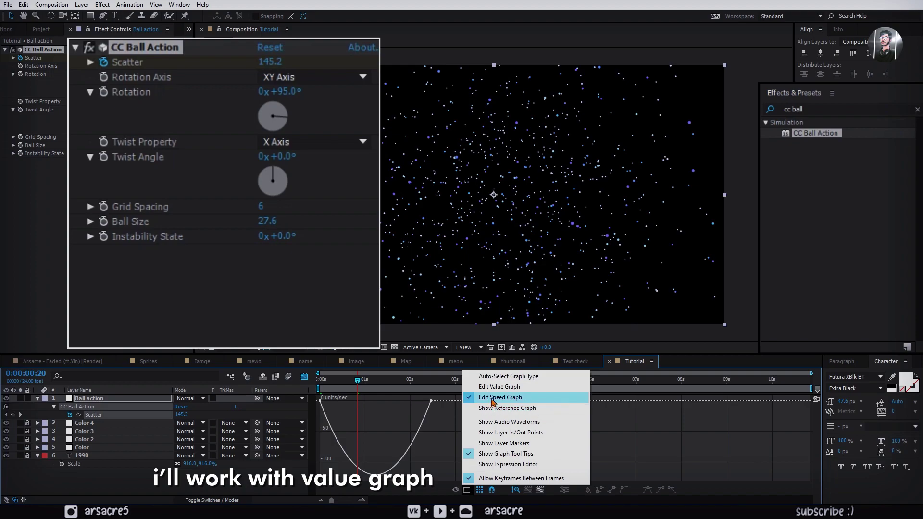
pyautogui.click(489, 392)
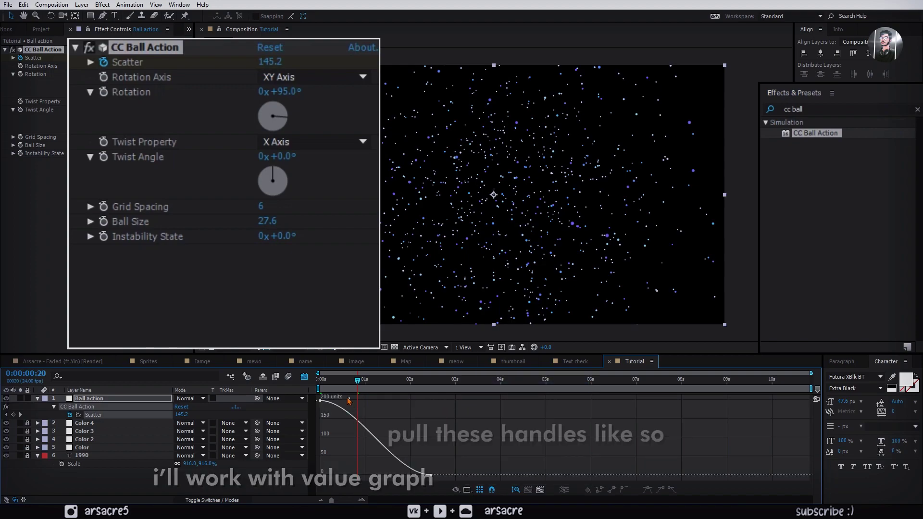
pyautogui.moveTo(356, 401); pyautogui.dragTo(321, 465)
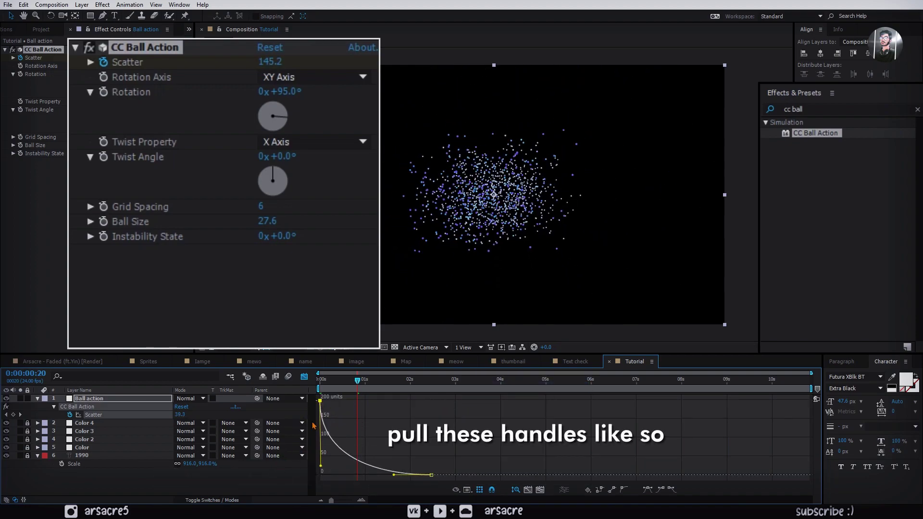
pyautogui.press('Home')
pyautogui.press('space')
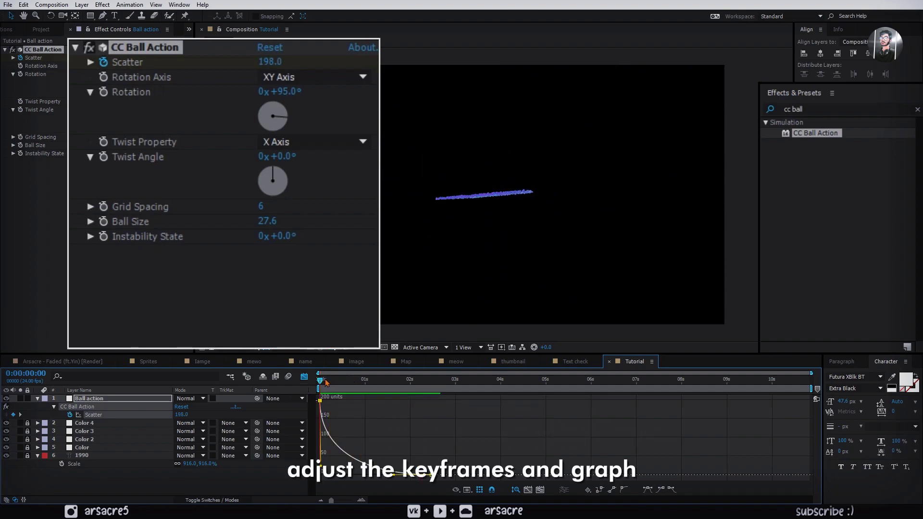
# Step: Steepen the first keyframe's ease handle further and raise the starting Scatter to 753
pyautogui.click(305, 378)
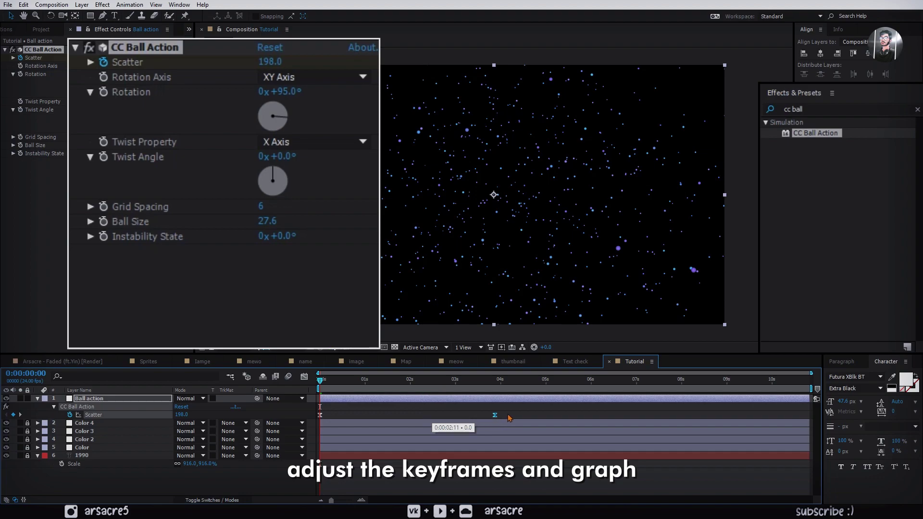
pyautogui.click(304, 377)
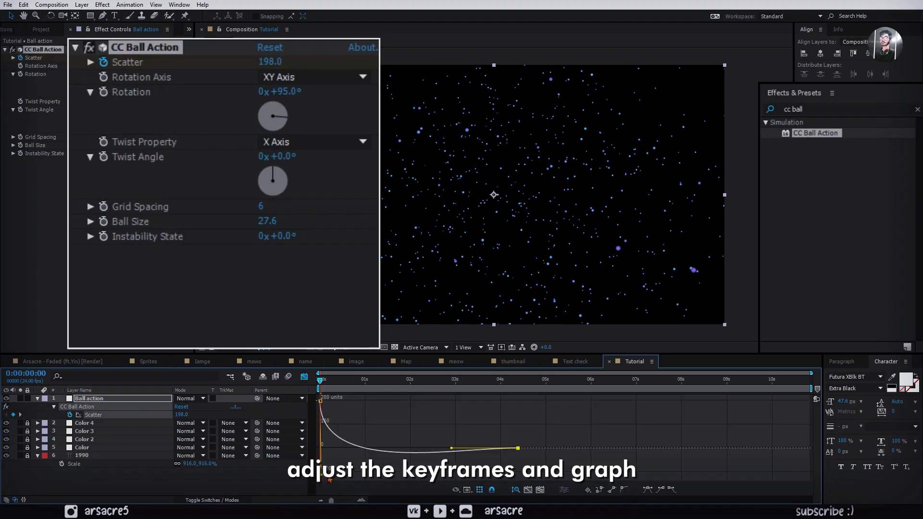
pyautogui.moveTo(330, 465); pyautogui.dragTo(335, 472)
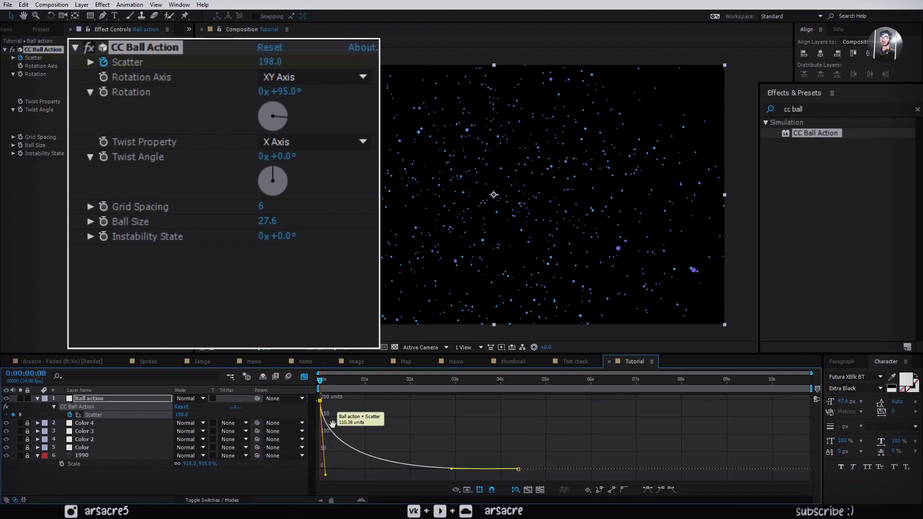
pyautogui.press('space')
pyautogui.hotkey('shift', 'F3')
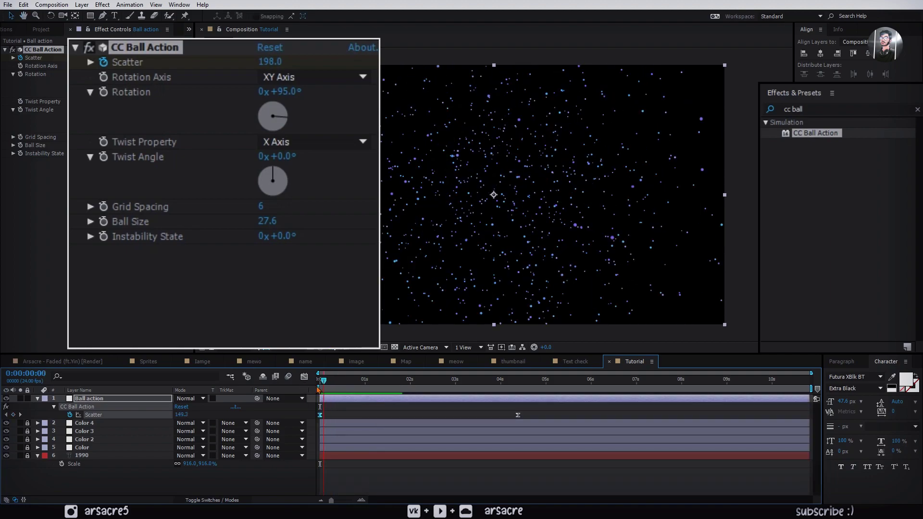
pyautogui.moveTo(190, 417); pyautogui.dragTo(219, 417)
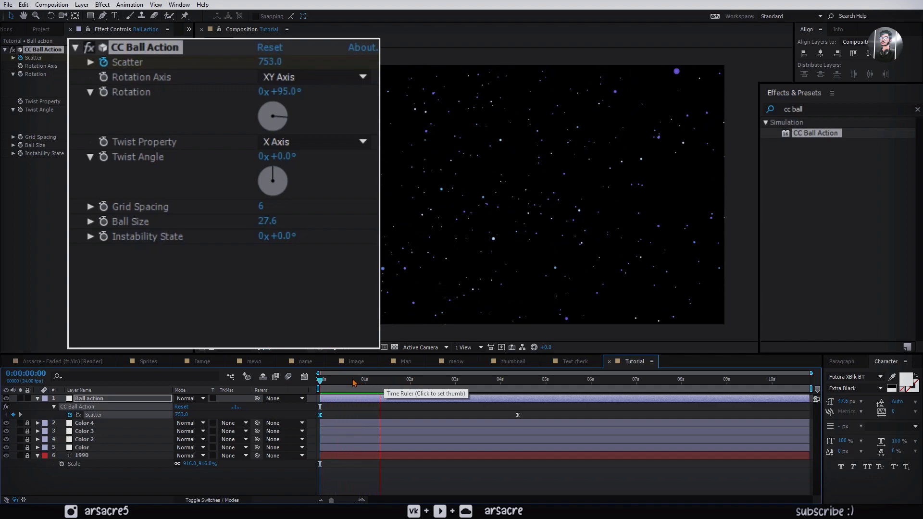
pyautogui.press('space')
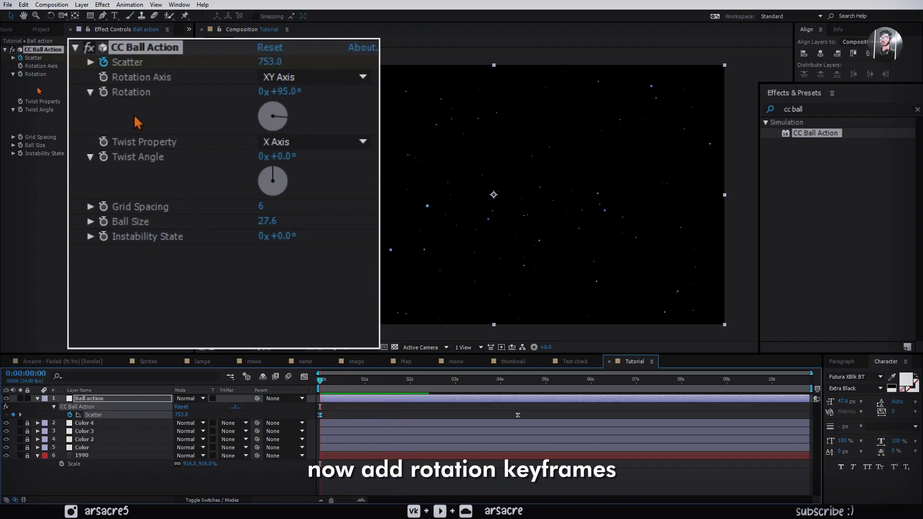
# Step: Keyframe CC Ball Action Rotation at 95° at 0:00 and 0° at 0:00:04:05
pyautogui.click(20, 74)
pyautogui.click(56, 408)
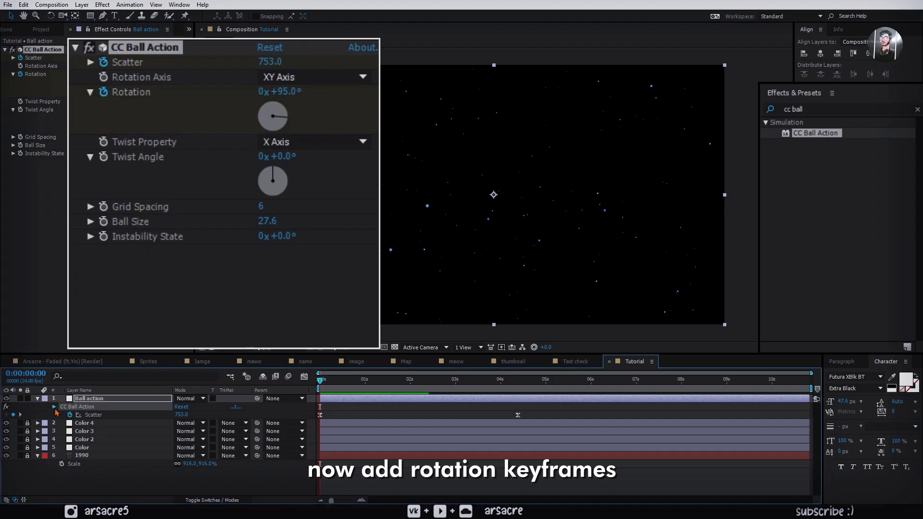
pyautogui.click(55, 407)
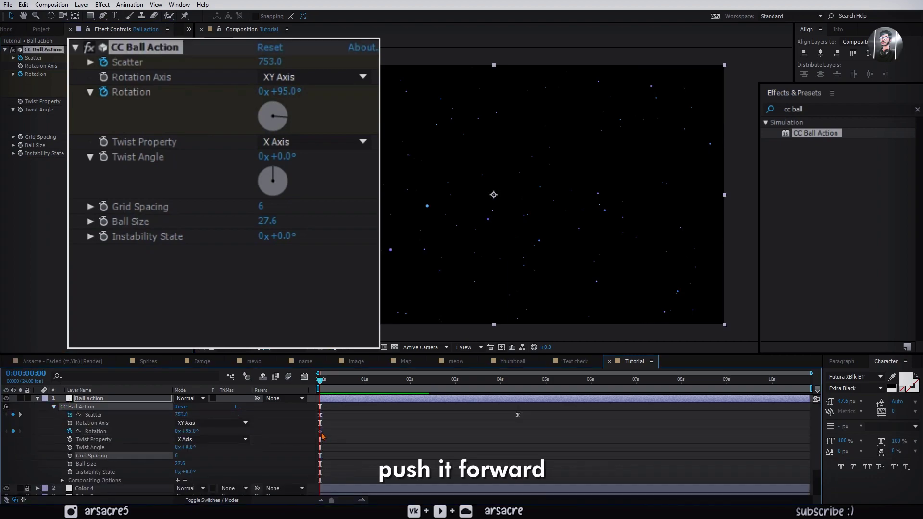
pyautogui.moveTo(320, 431); pyautogui.dragTo(322, 431)
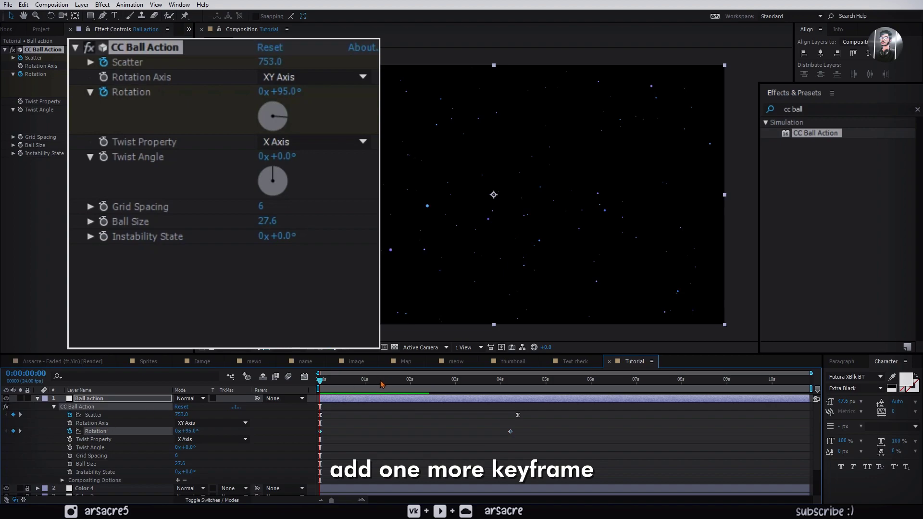
pyautogui.moveTo(381, 383); pyautogui.dragTo(509, 380)
pyautogui.click(502, 437)
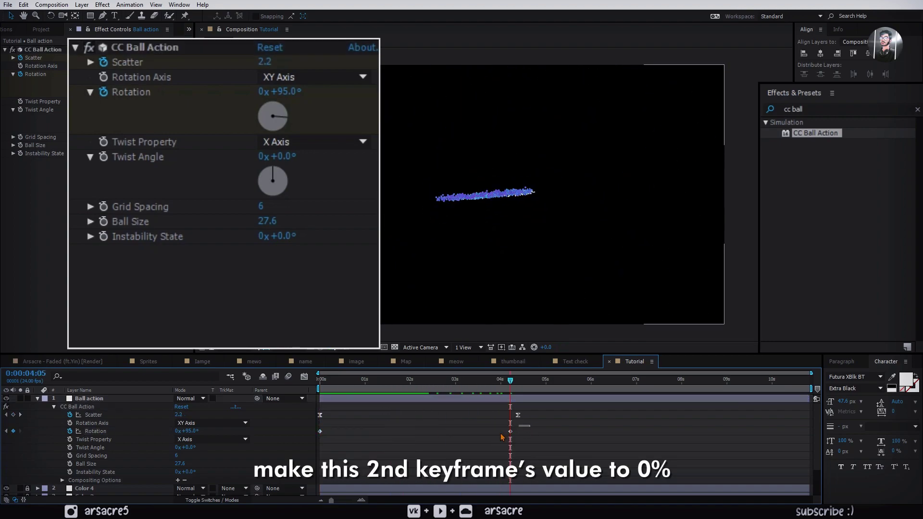
pyautogui.click(510, 431)
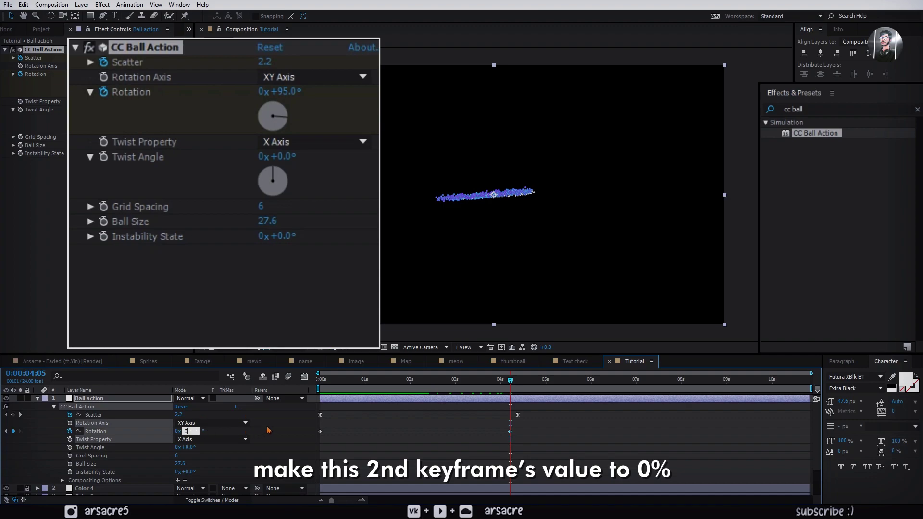
pyautogui.press('Return')
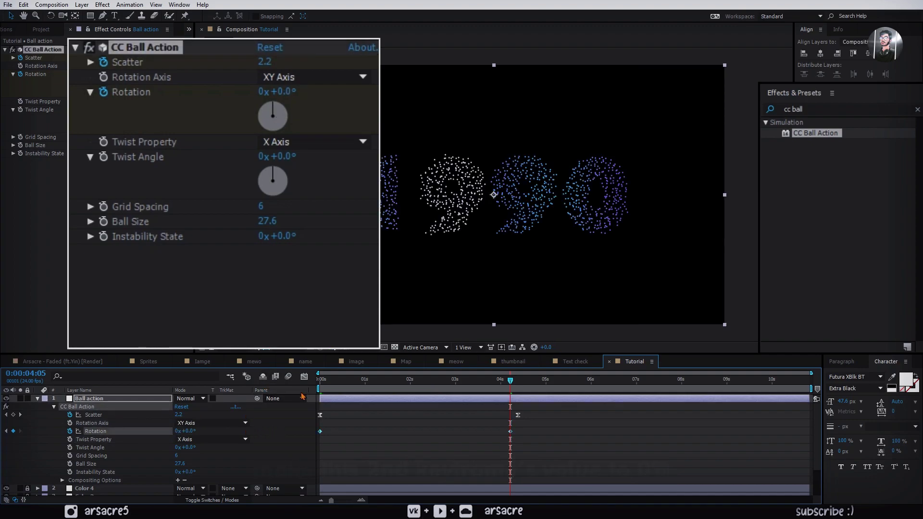
pyautogui.click(303, 376)
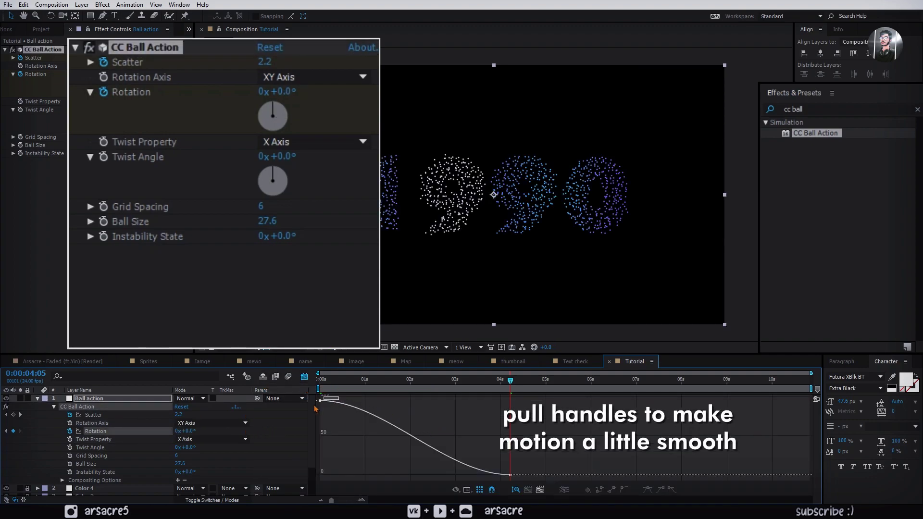
# Step: Lengthen both Rotation keyframes' Bezier ease handles in the Graph Editor for a smoother curve
pyautogui.click(365, 407)
pyautogui.moveTo(392, 401); pyautogui.dragTo(480, 404)
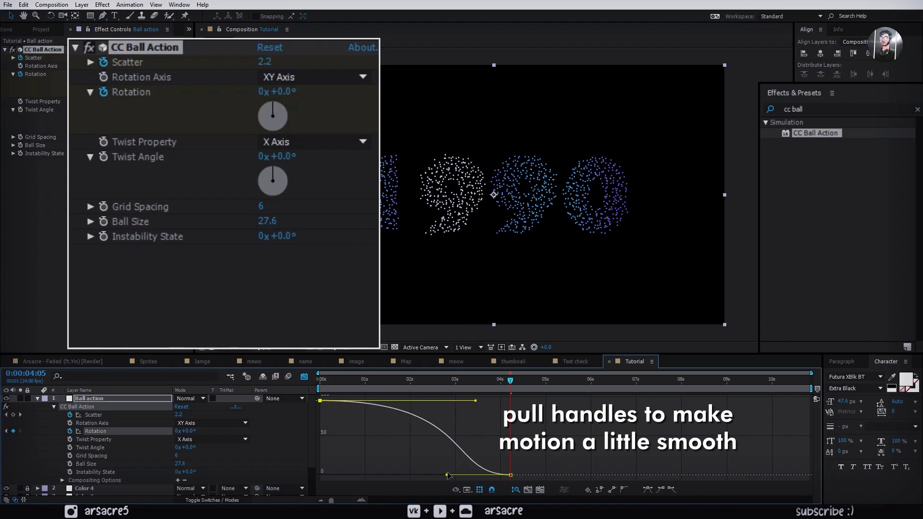
pyautogui.moveTo(447, 475); pyautogui.dragTo(331, 476)
pyautogui.press('Home')
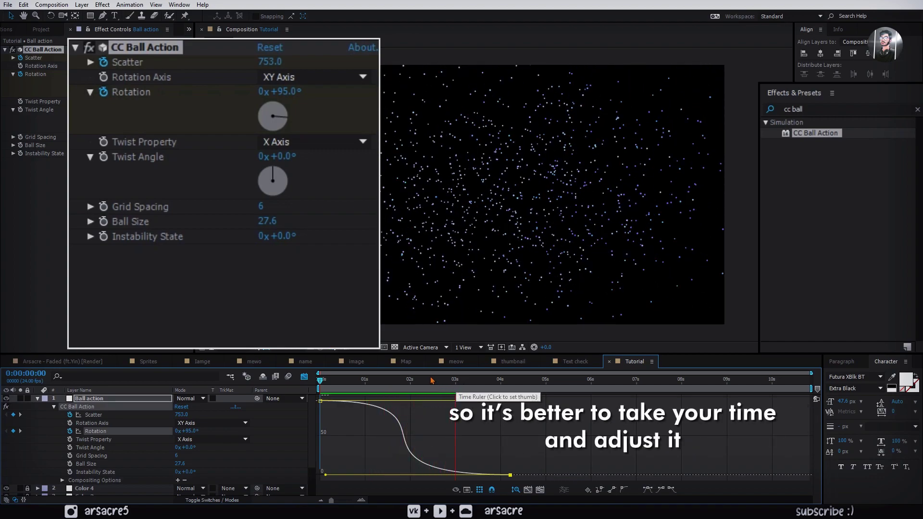
pyautogui.press('space')
pyautogui.moveTo(354, 477); pyautogui.dragTo(413, 474)
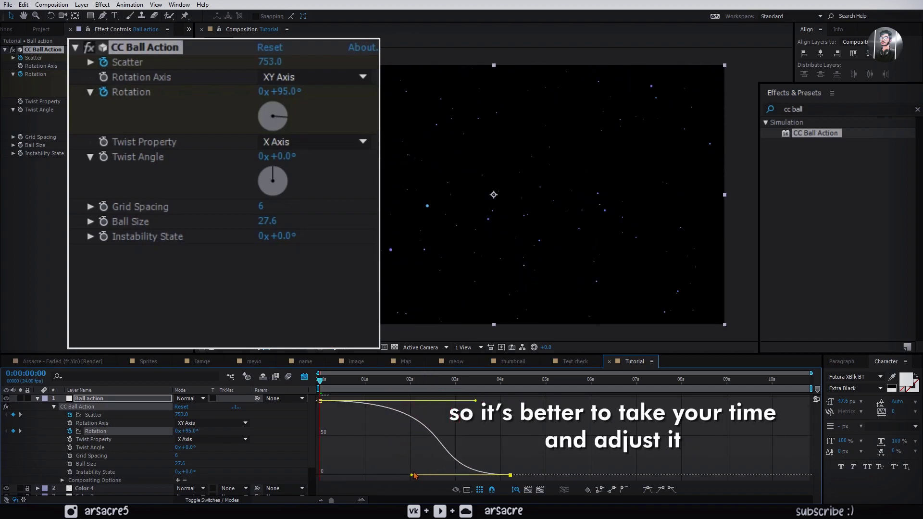
pyautogui.moveTo(476, 401); pyautogui.dragTo(510, 400)
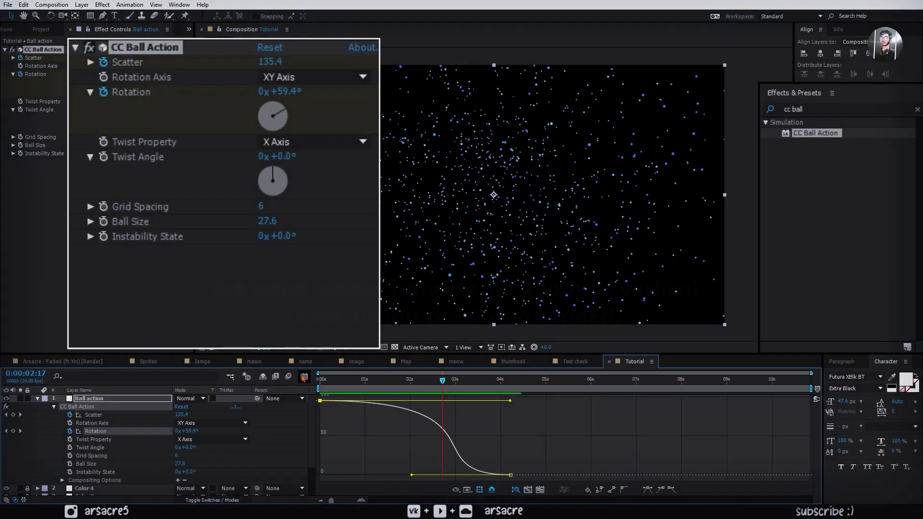
# Step: Move the last Scatter keyframe earlier so the dots settle into 1990 sooner
pyautogui.click(303, 378)
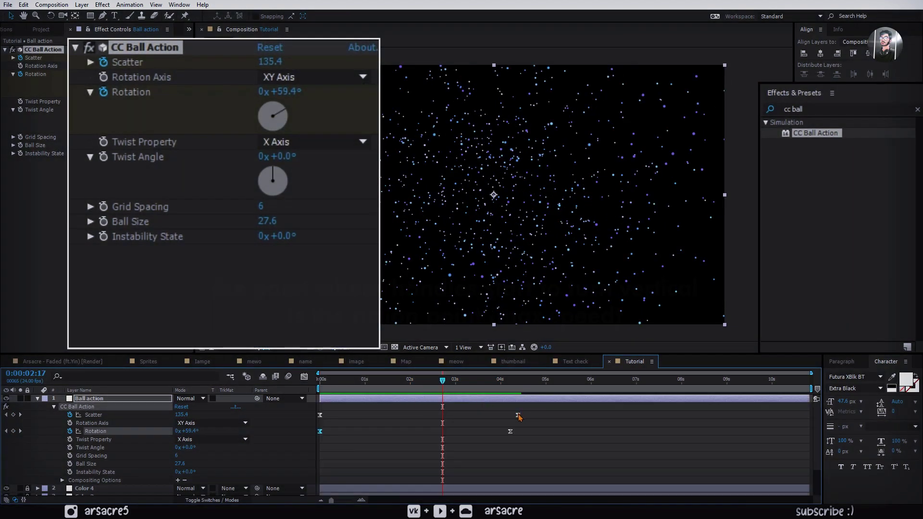
pyautogui.moveTo(518, 415); pyautogui.dragTo(493, 415)
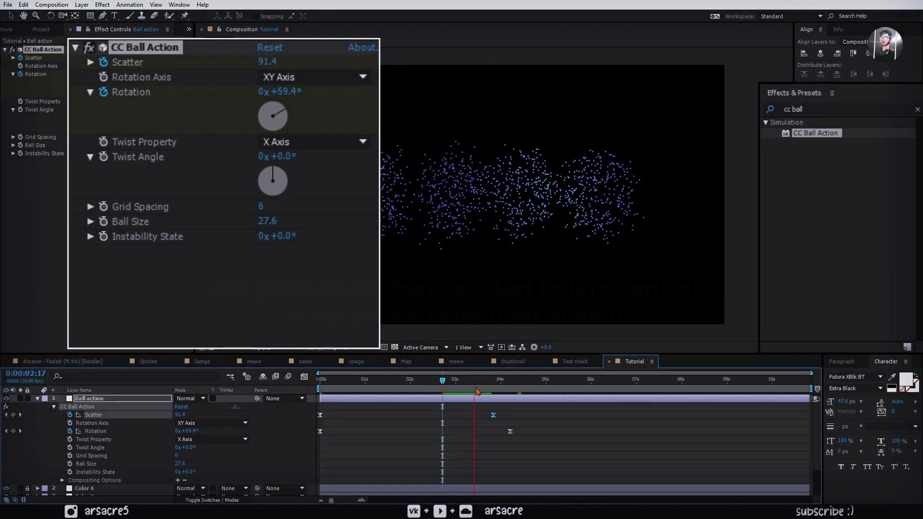
pyautogui.moveTo(491, 415); pyautogui.dragTo(471, 415)
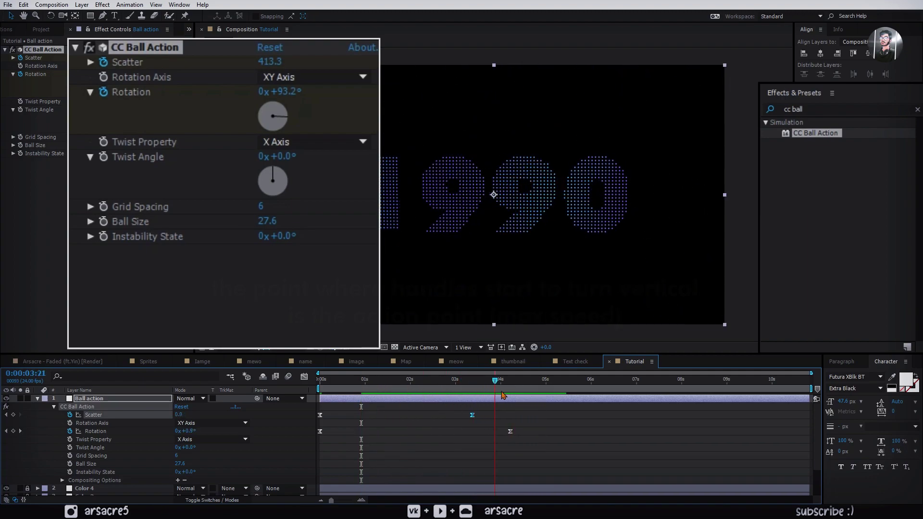
pyautogui.press('space')
# Step: Add a new adjustment layer on top named 'Venetian blinds'
pyautogui.click(38, 398)
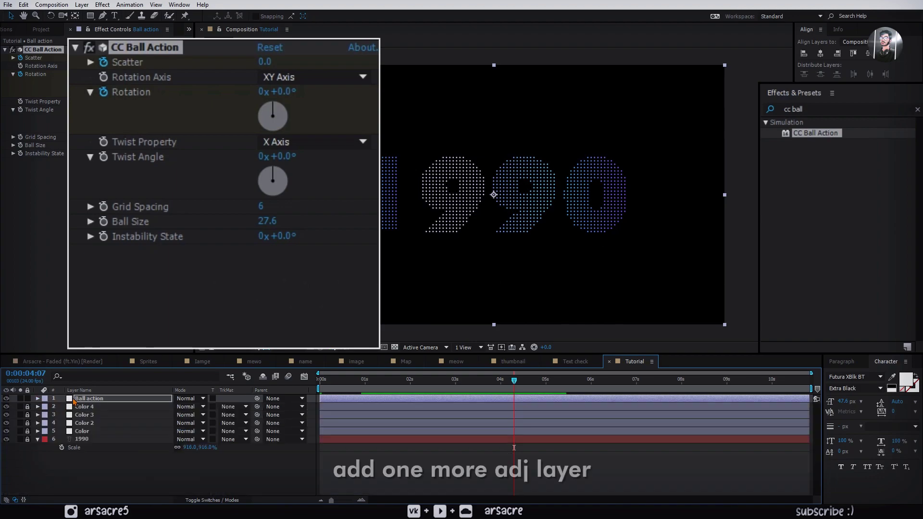
pyautogui.click(816, 110)
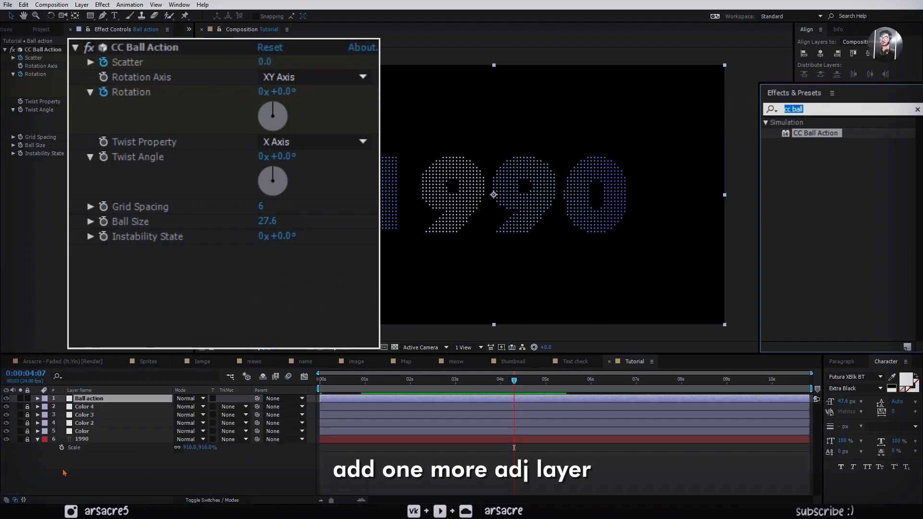
pyautogui.rightClick(127, 474)
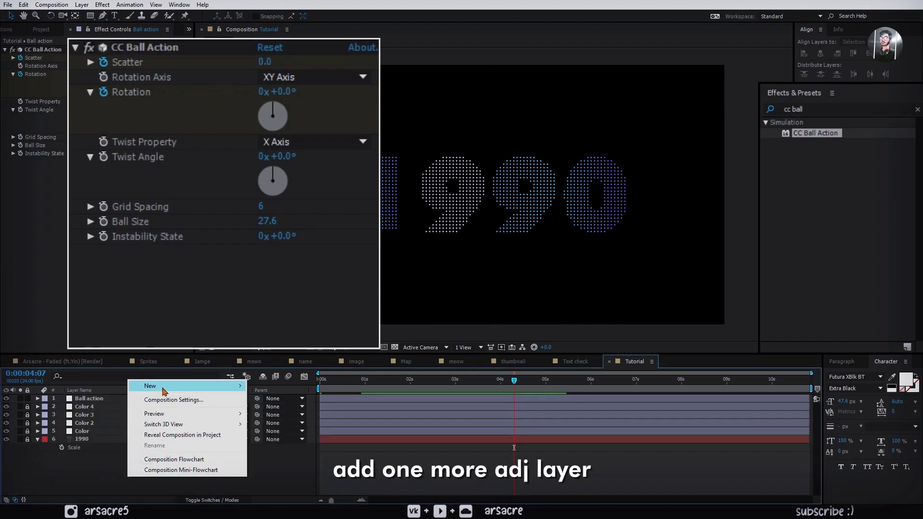
pyautogui.moveTo(213, 385)
pyautogui.click(283, 463)
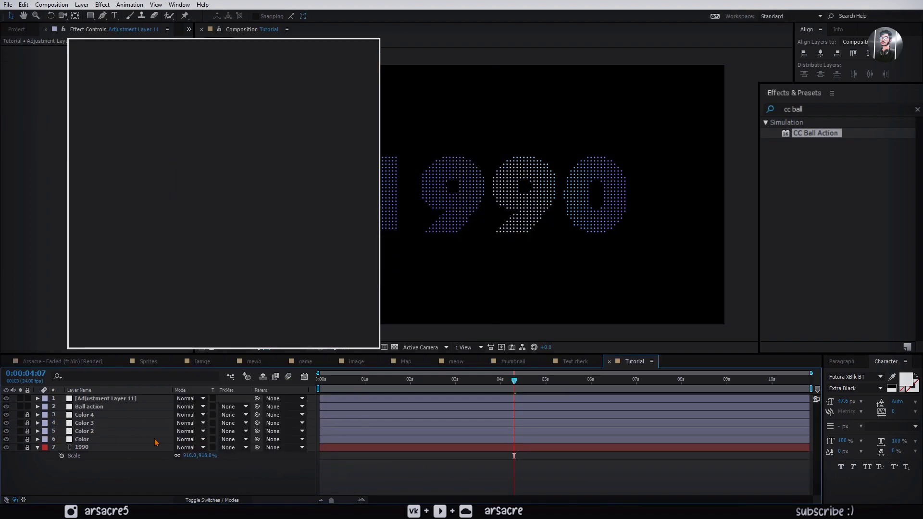
pyautogui.press('Return')
pyautogui.write('Venetian blinds')
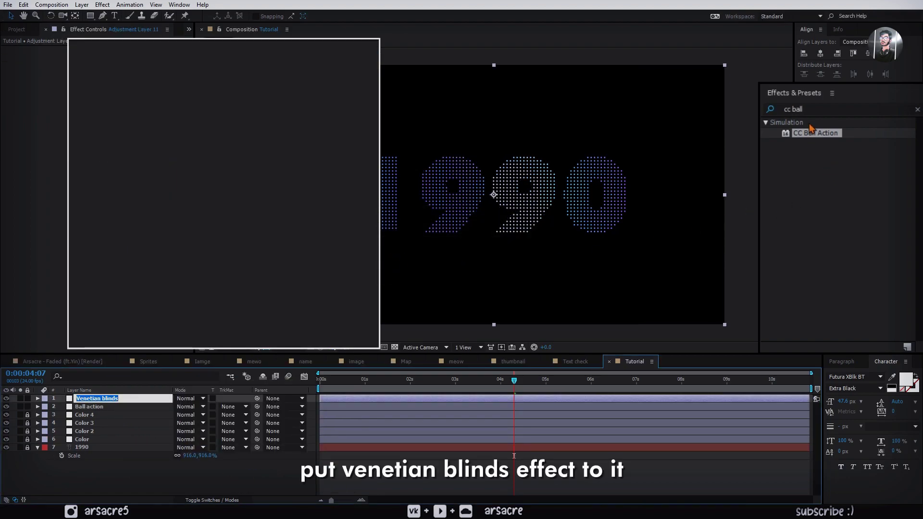
# Step: Apply Venetian Blinds to the layer with its direction set to 90°
pyautogui.click(822, 109)
pyautogui.write('Venetian blinds')
pyautogui.moveTo(817, 175)
pyautogui.mouseDown()
pyautogui.moveTo(866, 181)
pyautogui.moveTo(498, 238)
pyautogui.mouseUp()
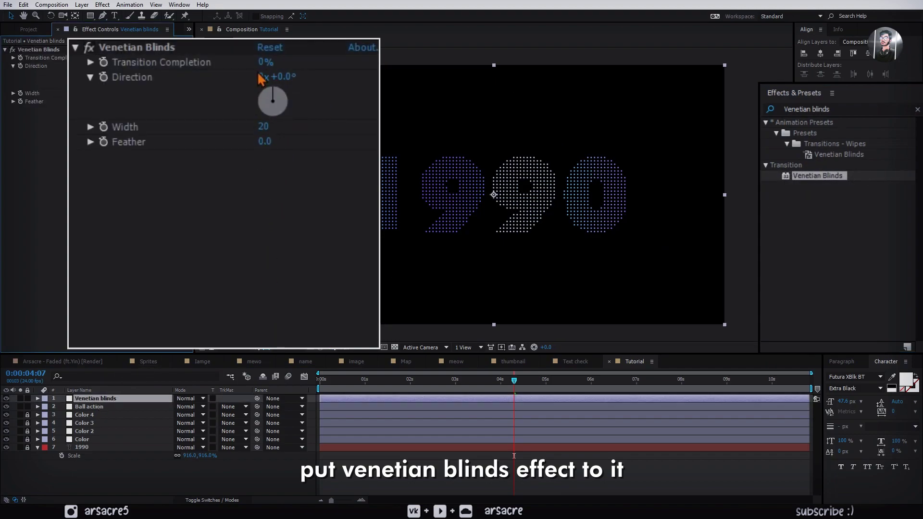
pyautogui.moveTo(265, 61)
pyautogui.mouseDown()
pyautogui.moveTo(296, 62)
pyautogui.moveTo(300, 76)
pyautogui.moveTo(305, 62)
pyautogui.moveTo(261, 73)
pyautogui.mouseUp()
pyautogui.click(284, 76)
pyautogui.write('0')
pyautogui.press('Return')
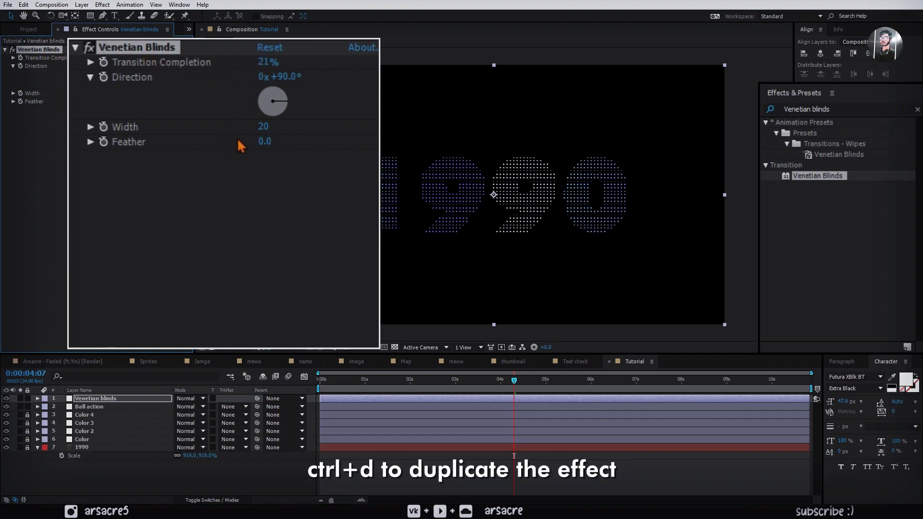
# Step: Duplicate the effect and set Venetian Blinds 2's direction to 0°
pyautogui.hotkey('ctrl', 'd')
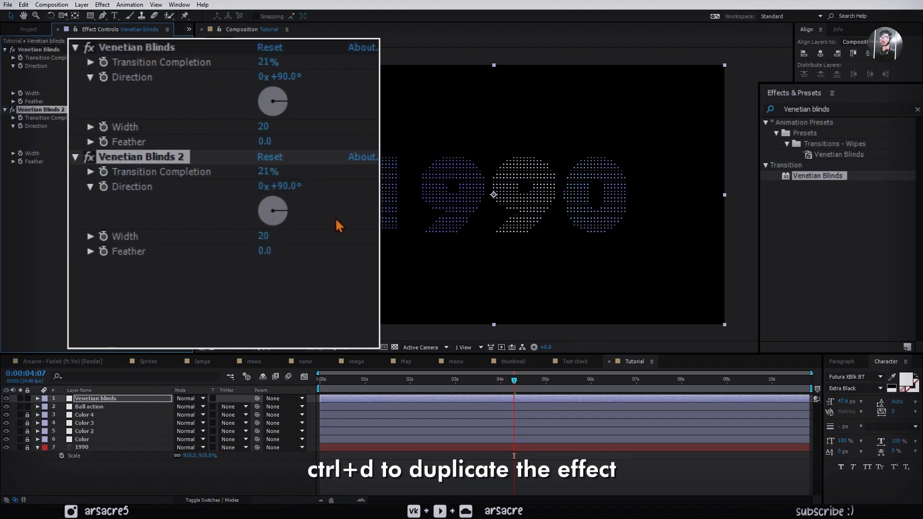
pyautogui.click(338, 226)
pyautogui.write('0')
pyautogui.press('Return')
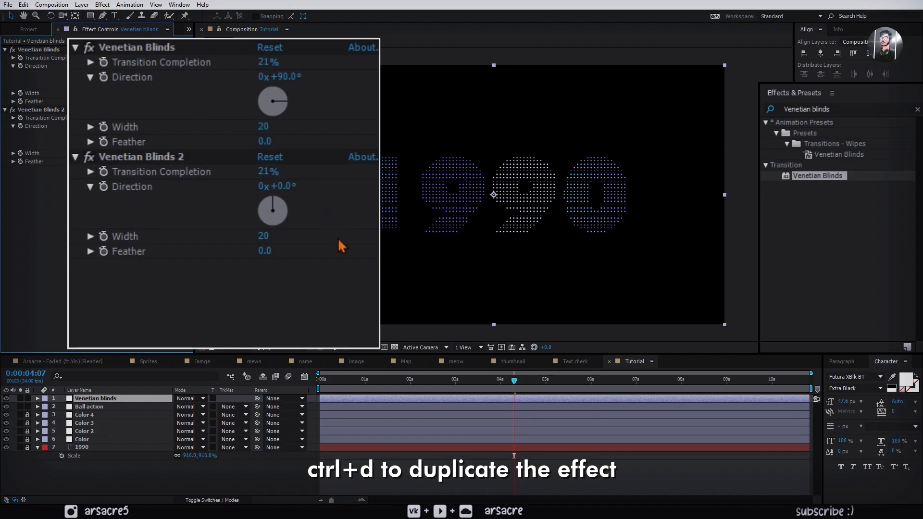
# Step: Set Transition Completion to 6% on both Venetian Blinds effects
pyautogui.moveTo(265, 178); pyautogui.dragTo(210, 193)
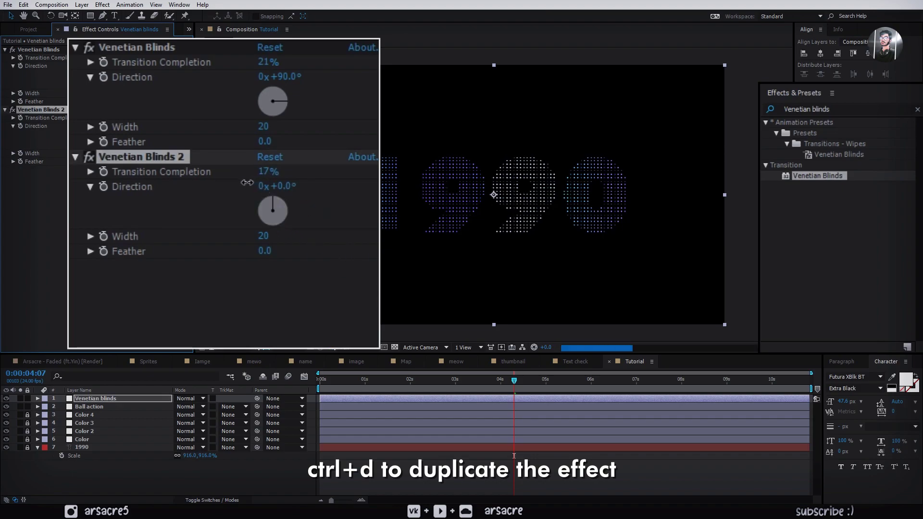
pyautogui.moveTo(126, 210); pyautogui.dragTo(118, 208)
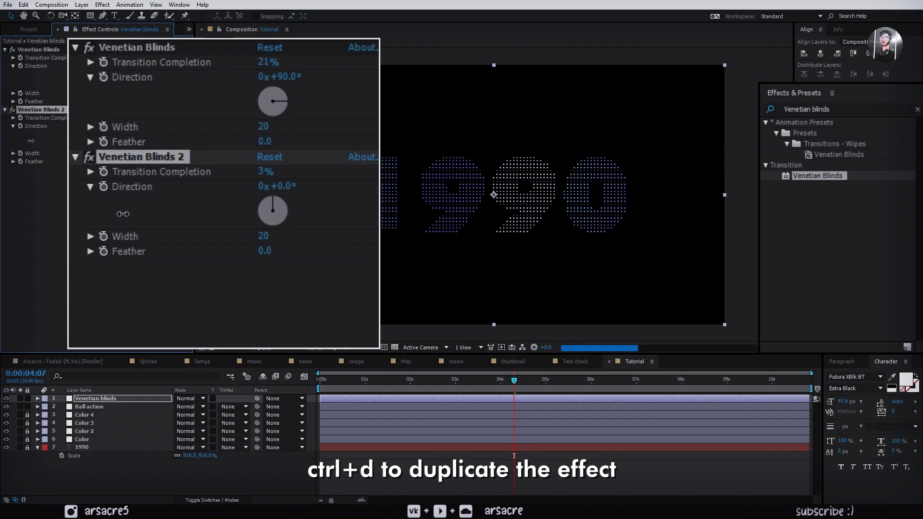
pyautogui.click(265, 172)
pyautogui.write('6')
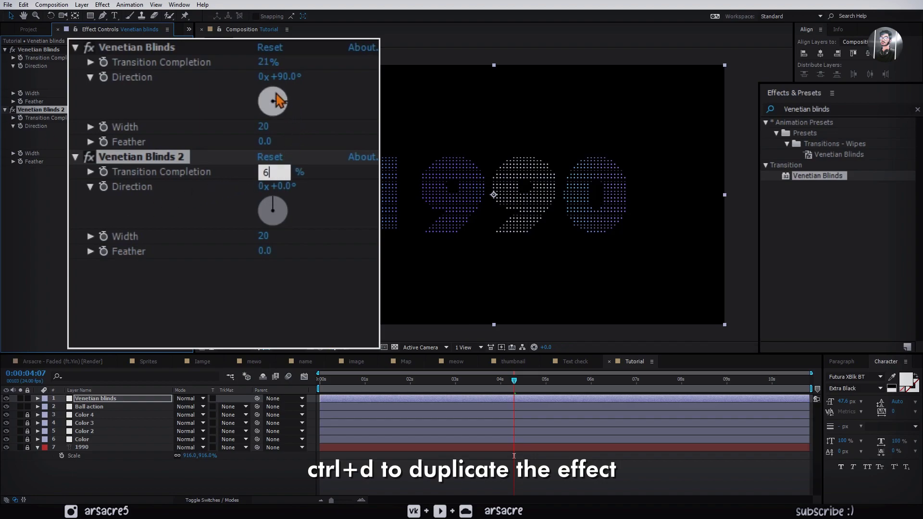
pyautogui.click(263, 65)
pyautogui.write('6')
pyautogui.press('Return')
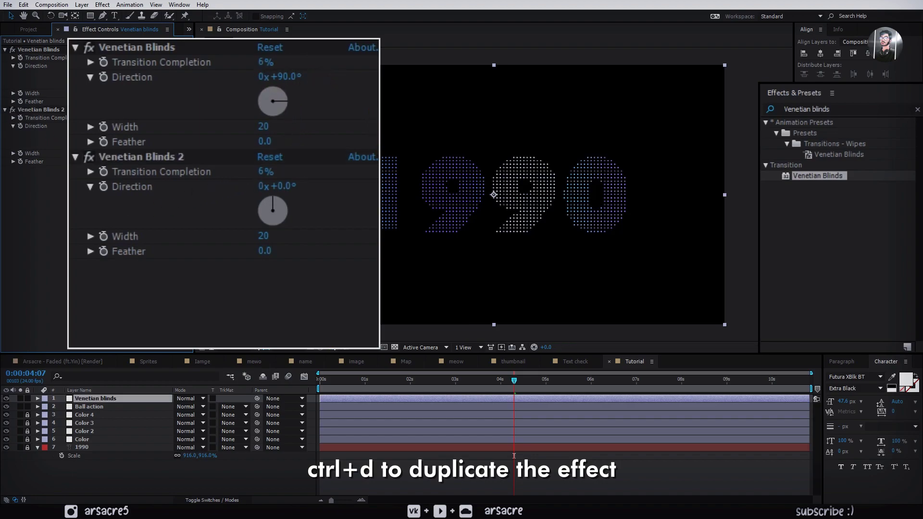
pyautogui.click(817, 109)
# Step: Apply Glow to the Venetian blinds layer with a 55% threshold and a wider radius
pyautogui.write('glow')
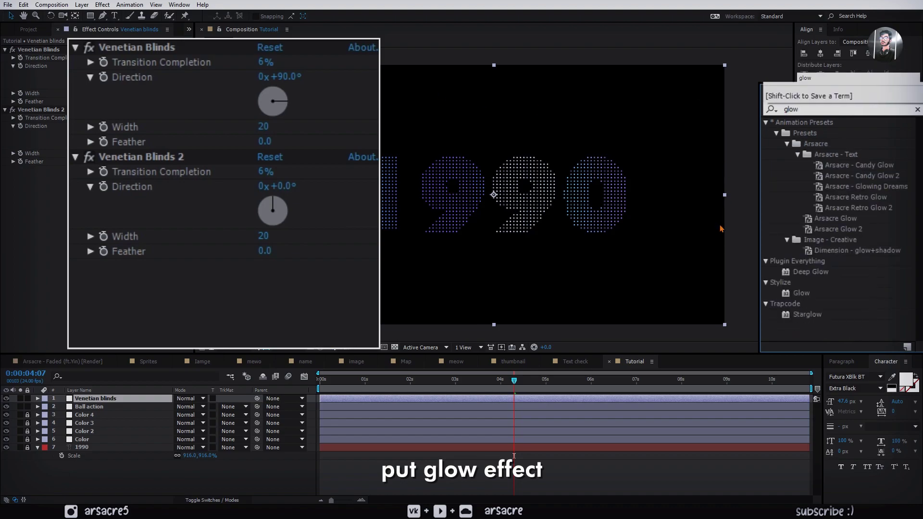
pyautogui.moveTo(806, 296); pyautogui.dragTo(236, 332)
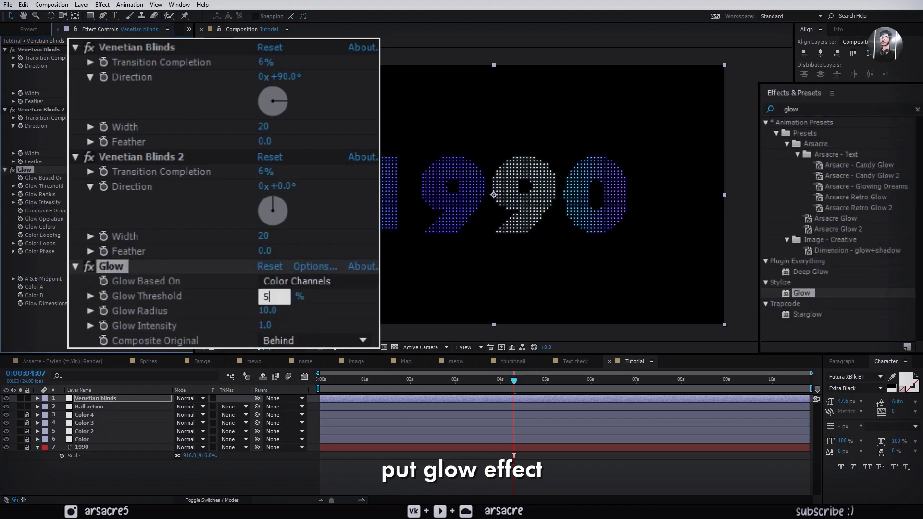
pyautogui.write('5')
pyautogui.press('Return')
pyautogui.moveTo(267, 310); pyautogui.dragTo(359, 311)
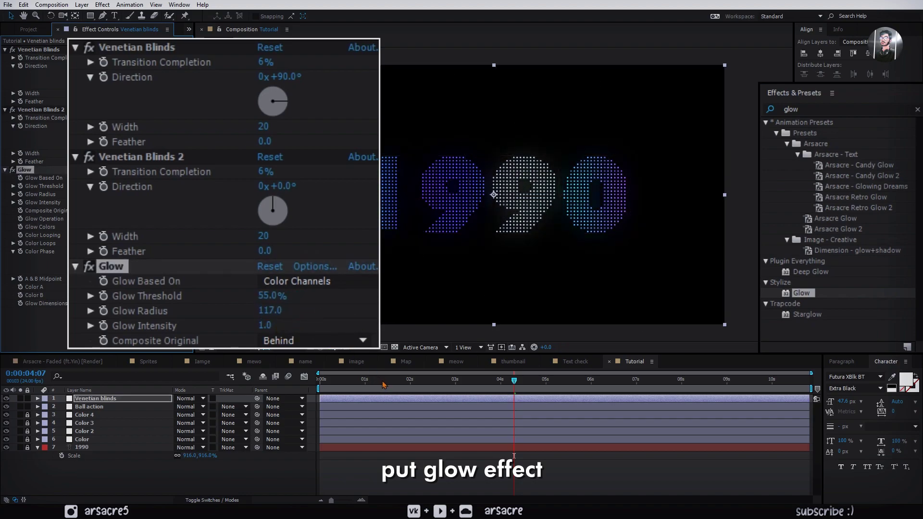
# Step: At 0:00:01:04, tune Glow threshold to about 42.5% and radius to 50 at Third preview resolution
pyautogui.click(351, 381)
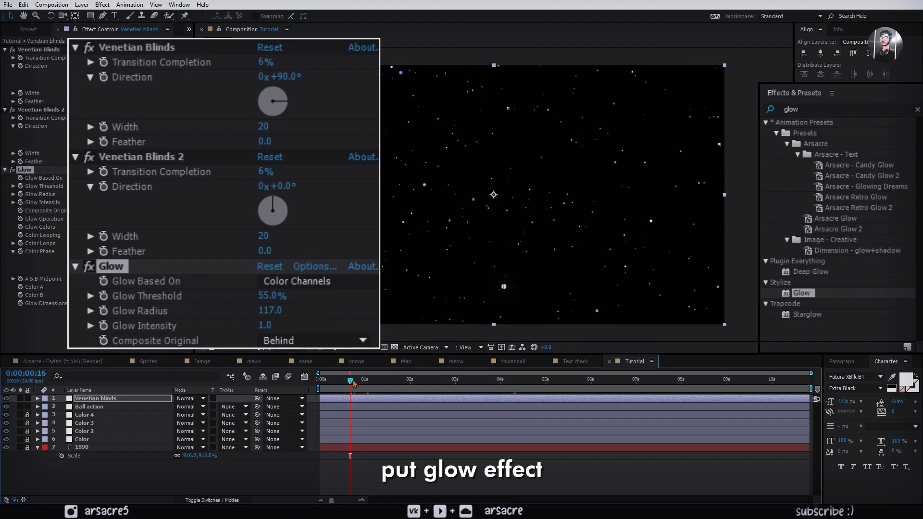
pyautogui.click(372, 381)
pyautogui.moveTo(269, 296)
pyautogui.mouseDown()
pyautogui.moveTo(238, 304)
pyautogui.moveTo(315, 308)
pyautogui.mouseUp()
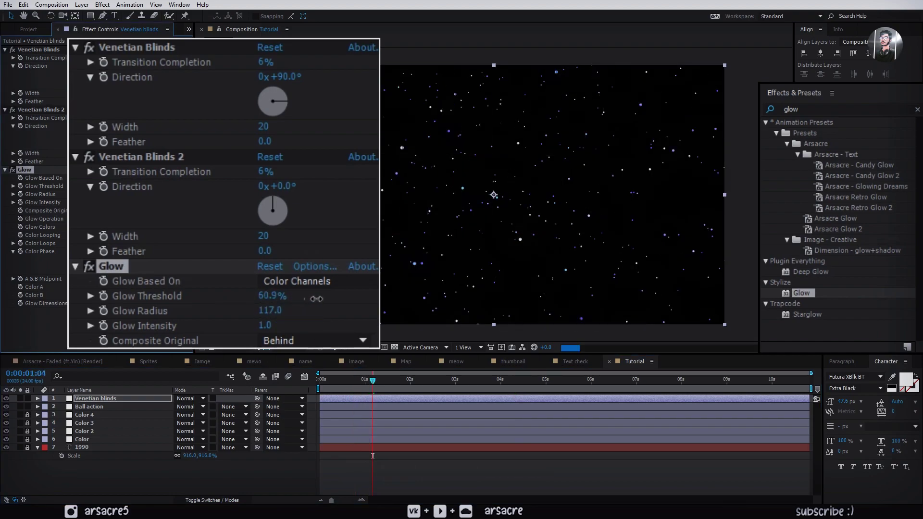
pyautogui.moveTo(242, 317); pyautogui.dragTo(215, 323)
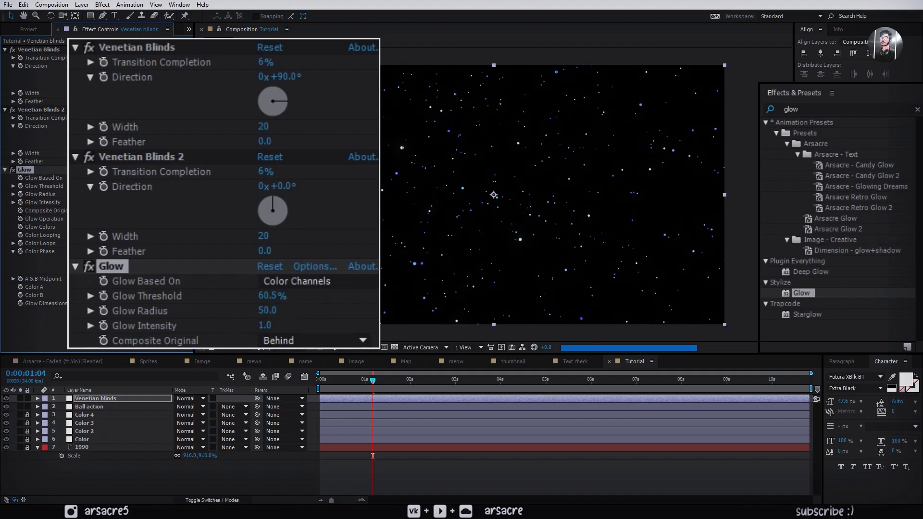
pyautogui.click(352, 352)
pyautogui.click(360, 393)
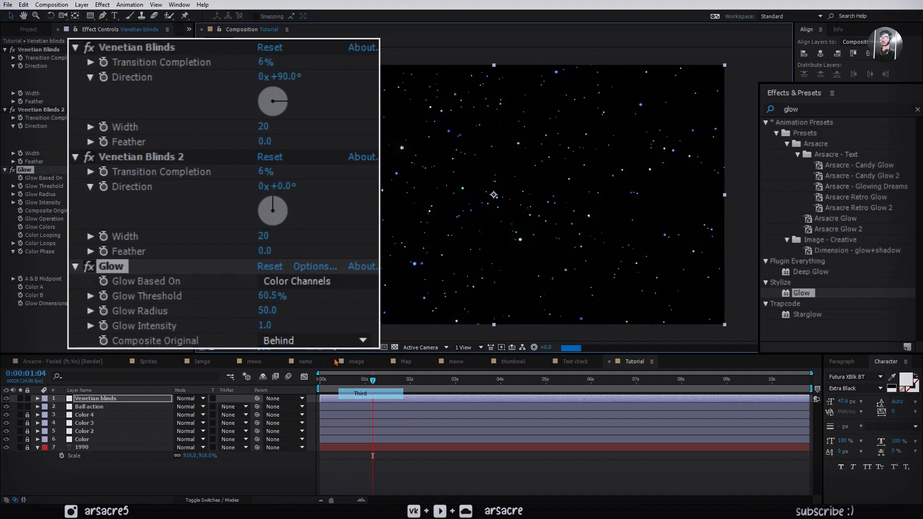
pyautogui.moveTo(266, 296); pyautogui.dragTo(234, 299)
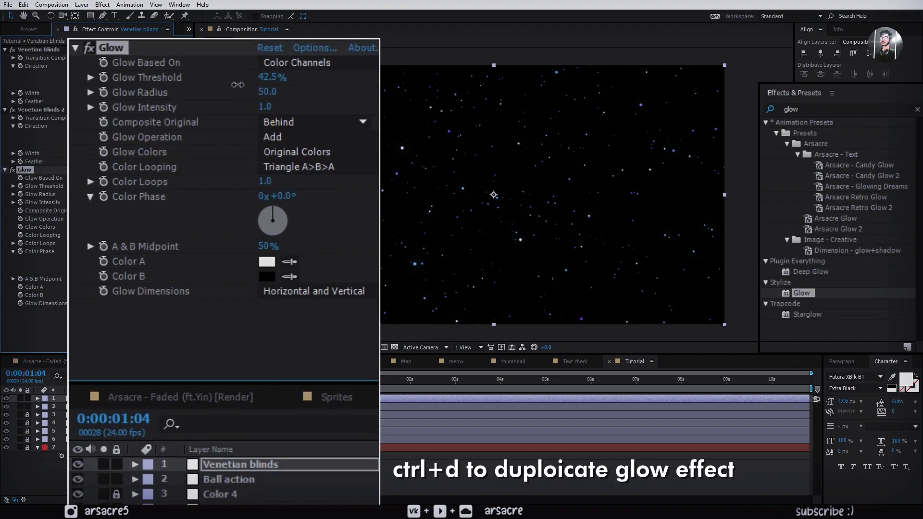
# Step: Duplicate Glow as Glow 2, set it to Horizontal dimensions and lower its threshold to 23.2%
pyautogui.hotkey('ctrl', 'd')
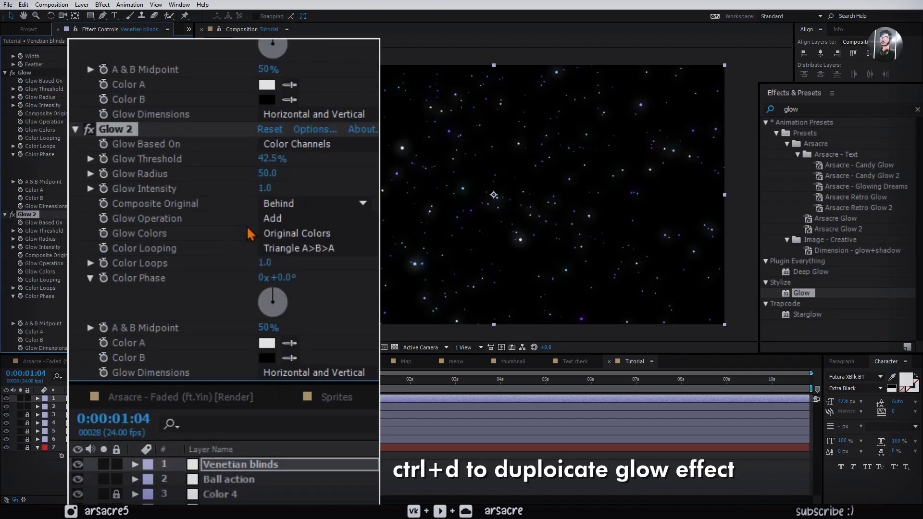
pyautogui.click(309, 372)
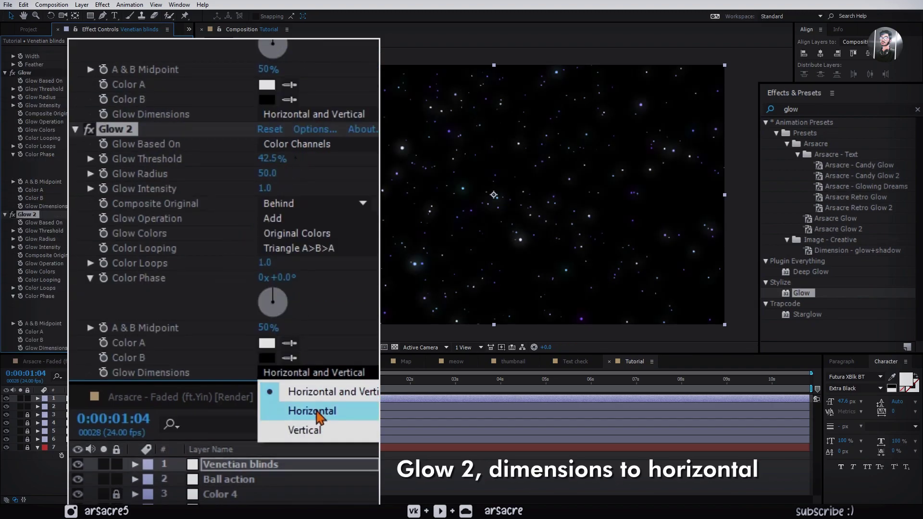
pyautogui.click(322, 409)
pyautogui.moveTo(272, 159); pyautogui.dragTo(243, 161)
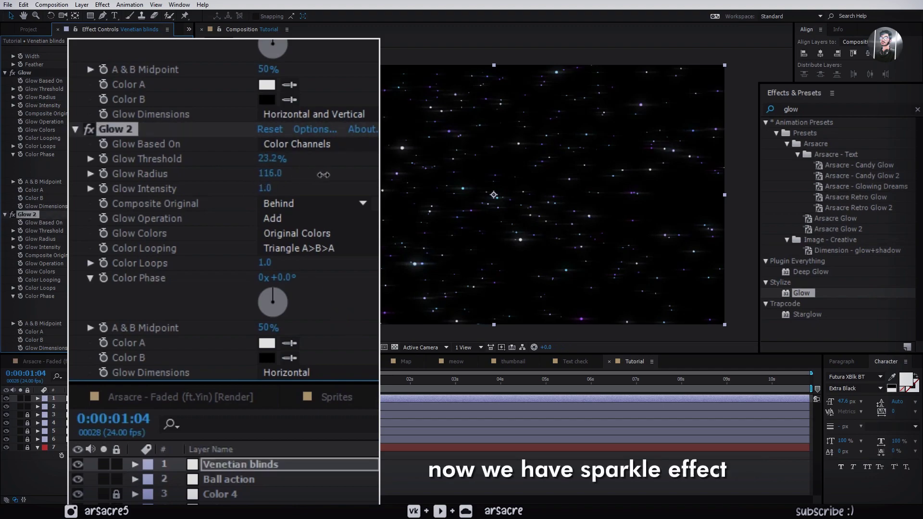
# Step: Unlock the Color 4, 3 and 2 layers
pyautogui.click(89, 406)
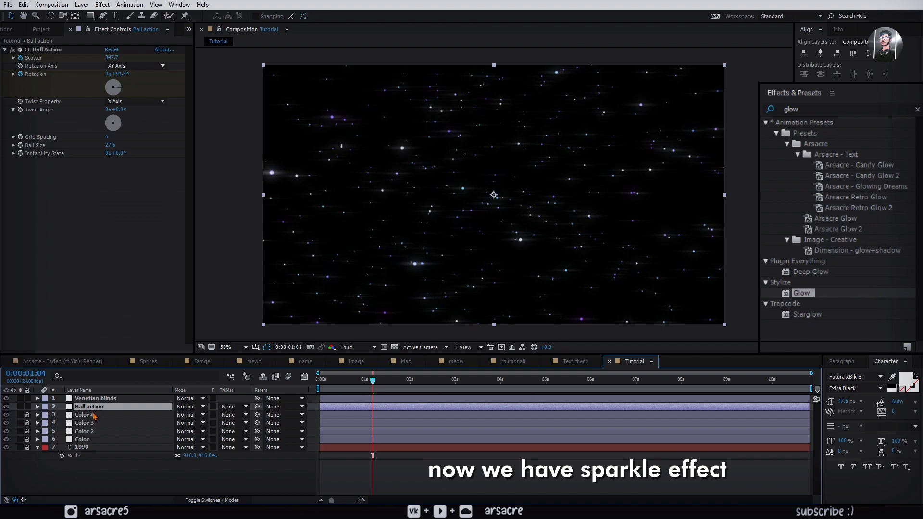
pyautogui.moveTo(27, 414); pyautogui.dragTo(28, 439)
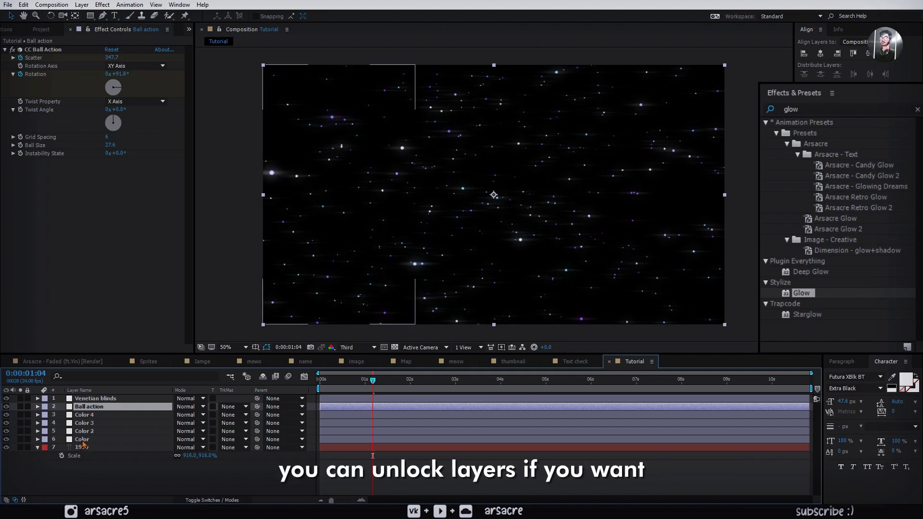
pyautogui.click(83, 439)
# Step: Apply Curves to the Venetian blinds layer, bend it into a gentle S-curve, and preview later frames
pyautogui.click(96, 399)
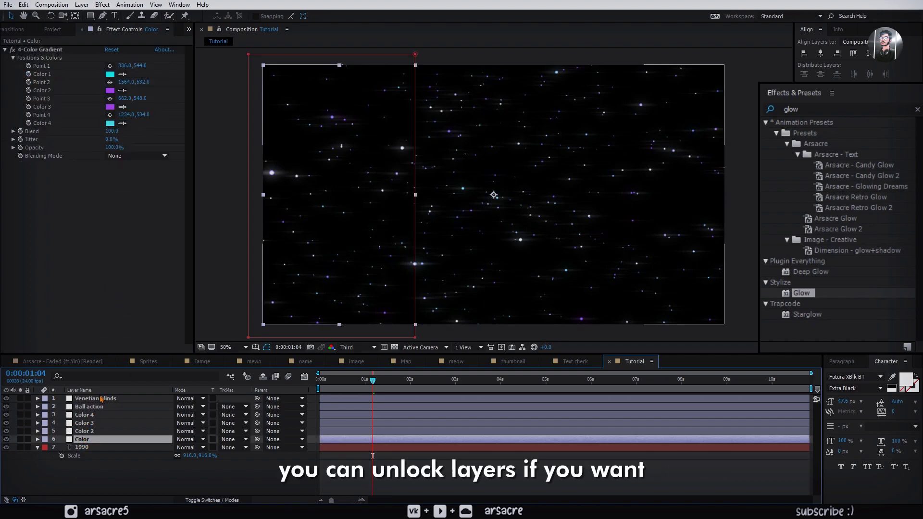
pyautogui.click(817, 109)
pyautogui.write('curvers')
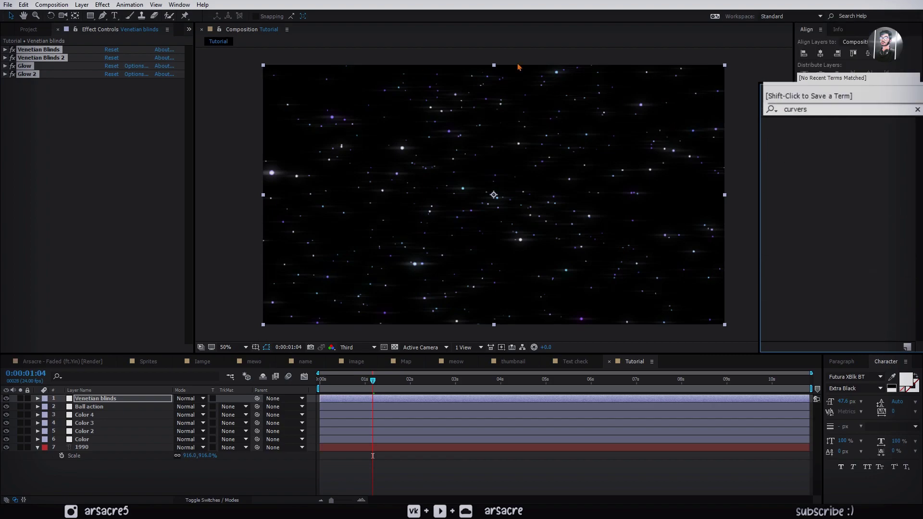
pyautogui.press('BackSpace')
pyautogui.press('BackSpace')
pyautogui.write('s')
pyautogui.moveTo(803, 197)
pyautogui.mouseDown()
pyautogui.moveTo(757, 178)
pyautogui.moveTo(83, 174)
pyautogui.moveTo(111, 163)
pyautogui.mouseUp()
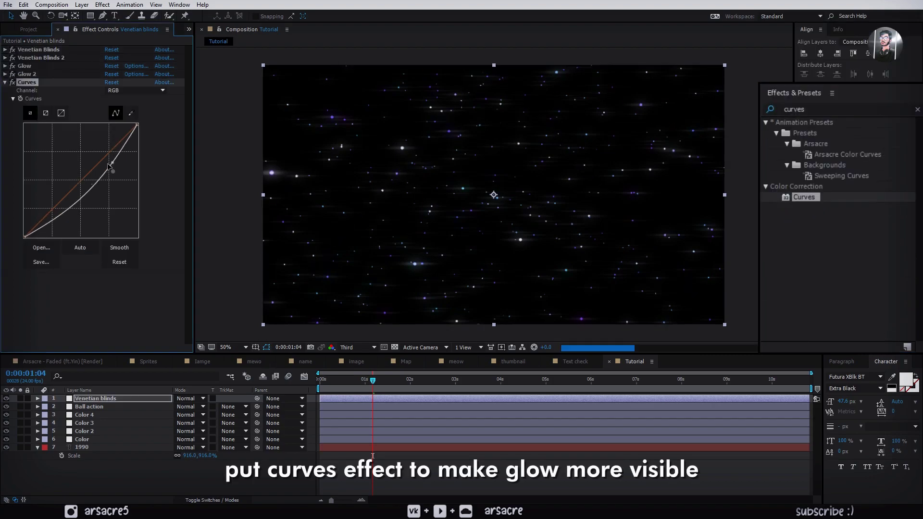
pyautogui.moveTo(60, 218); pyautogui.dragTo(51, 217)
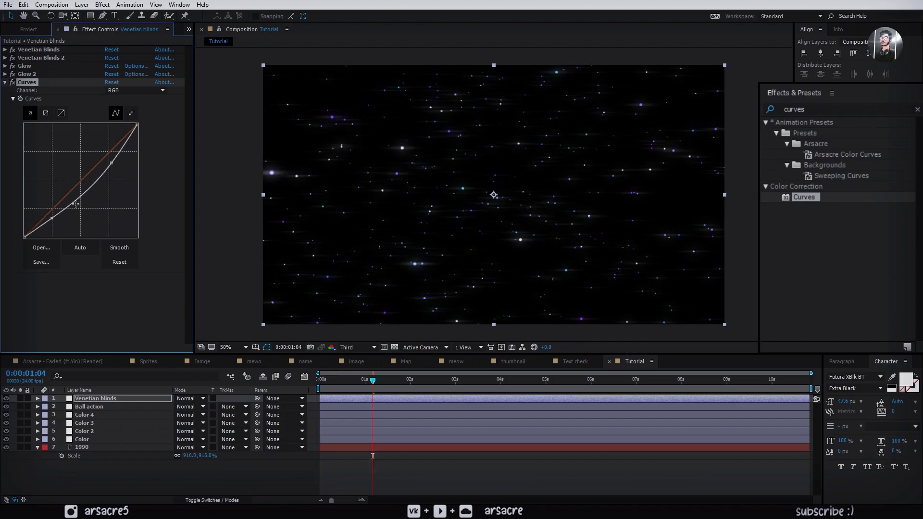
pyautogui.moveTo(373, 380)
pyautogui.mouseDown()
pyautogui.moveTo(529, 394)
pyautogui.moveTo(495, 394)
pyautogui.mouseUp()
# Step: Duplicate the 1990 text layer at 0:00:03:21, move the copy to the top and rename it 'outline'
pyautogui.click(235, 488)
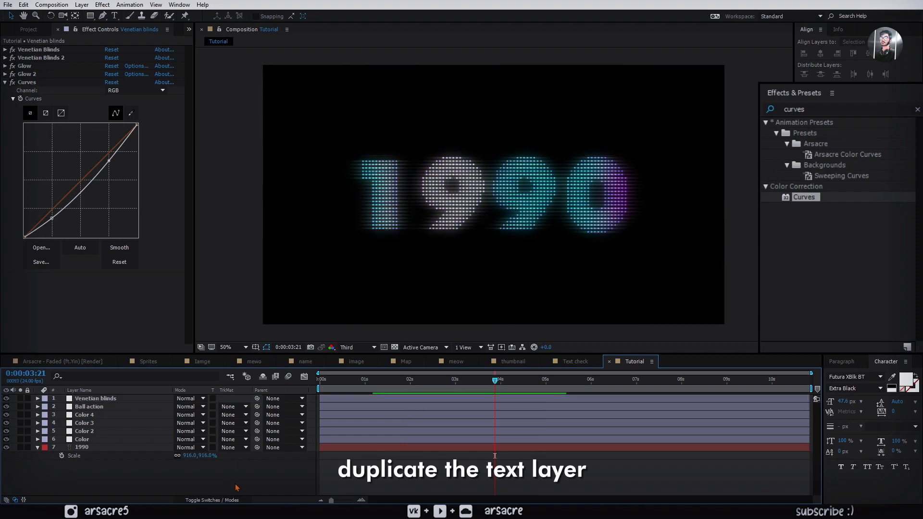
pyautogui.click(88, 448)
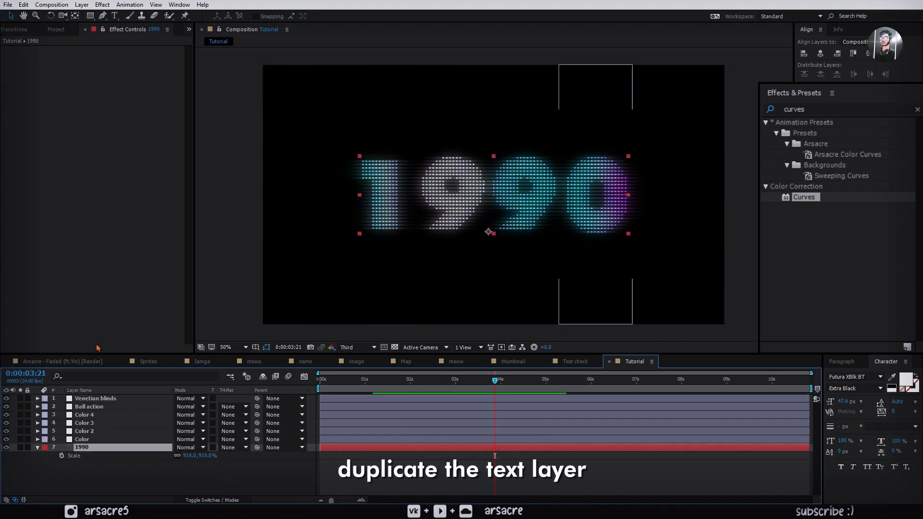
pyautogui.click(24, 4)
pyautogui.click(53, 128)
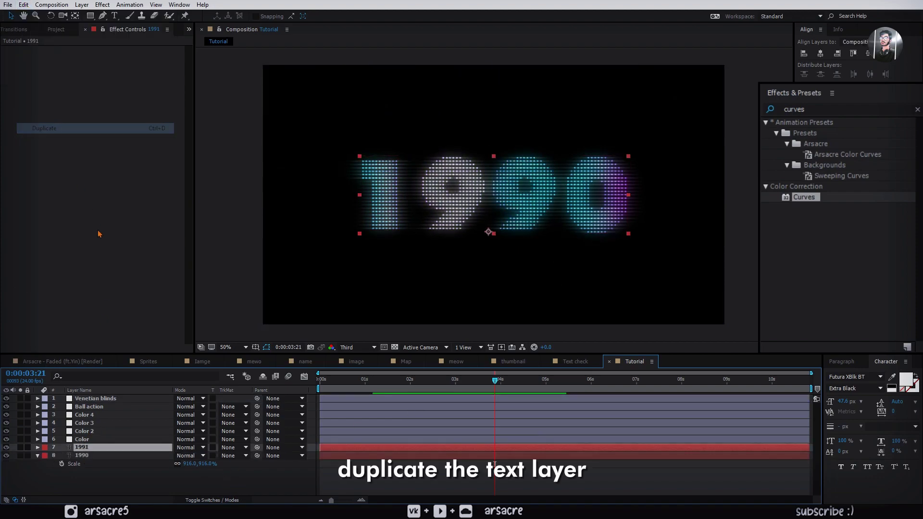
pyautogui.moveTo(81, 444); pyautogui.dragTo(104, 400)
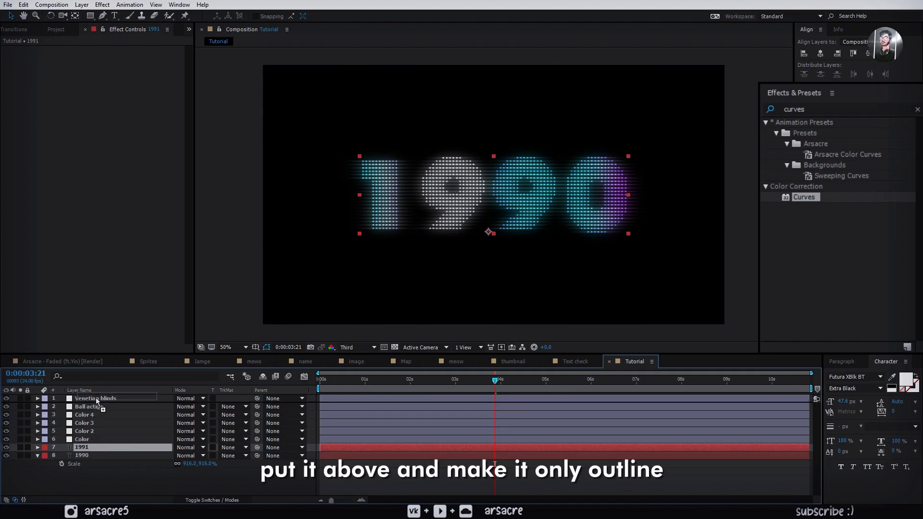
pyautogui.press('Return')
pyautogui.write('outline')
pyautogui.press('Return')
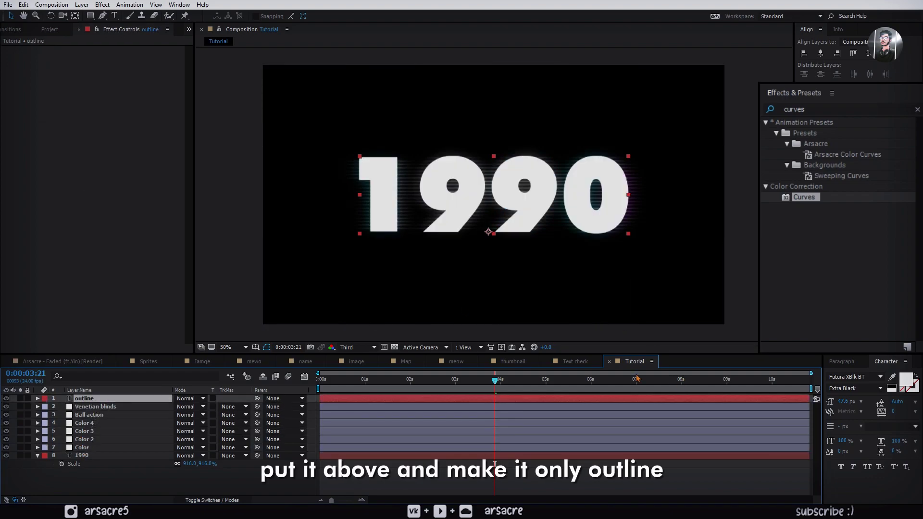
# Step: Make the outline copy stroke-only, convert it to shapes, and delete the leftover text layer
pyautogui.click(916, 380)
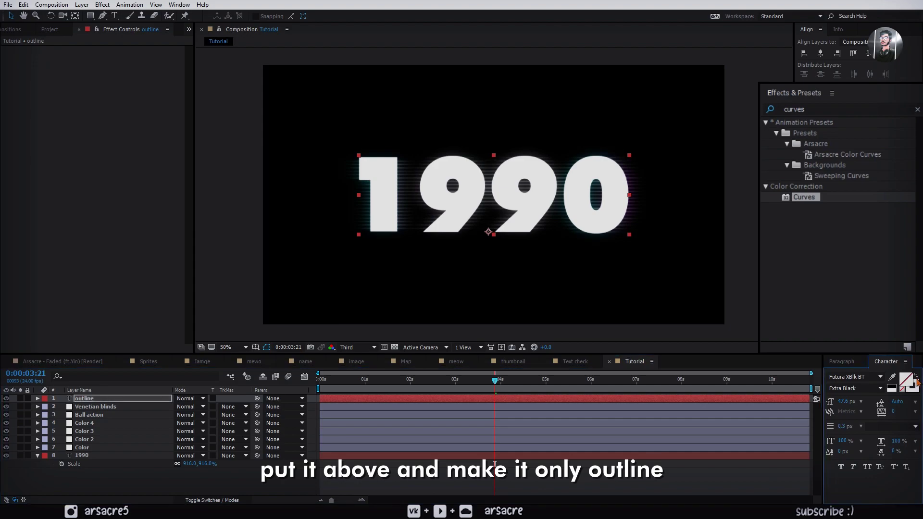
pyautogui.rightClick(157, 403)
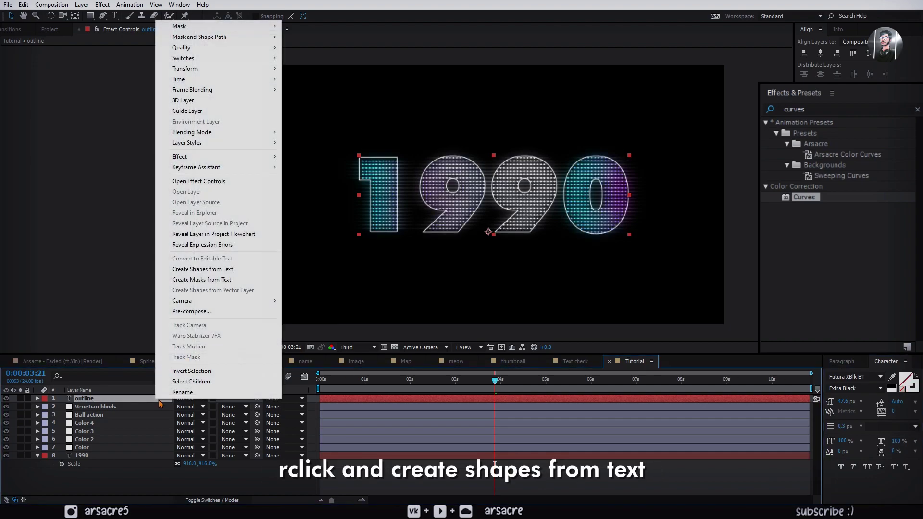
pyautogui.click(202, 269)
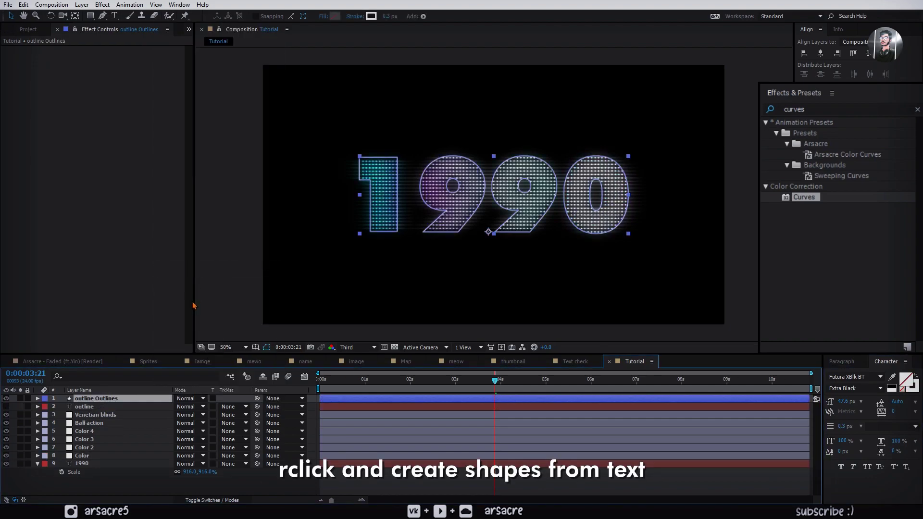
pyautogui.click(89, 407)
pyautogui.press('Delete')
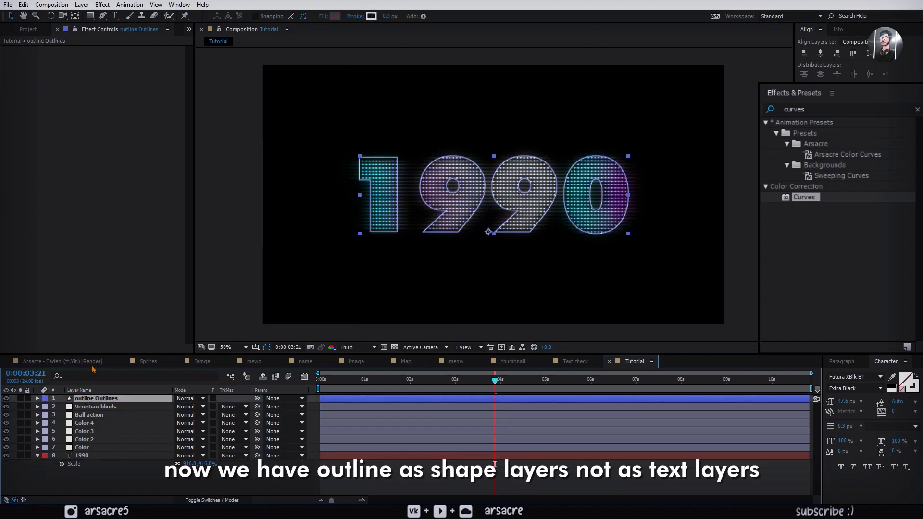
pyautogui.click(38, 399)
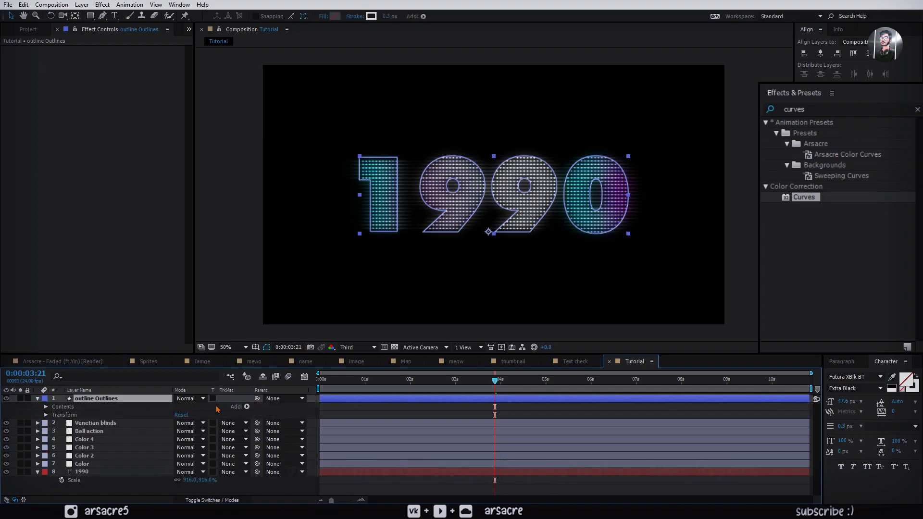
# Step: Add Trim Paths to the outline layer, keyframe Offset to 1x and End from 0% to 100%
pyautogui.click(247, 406)
pyautogui.click(283, 354)
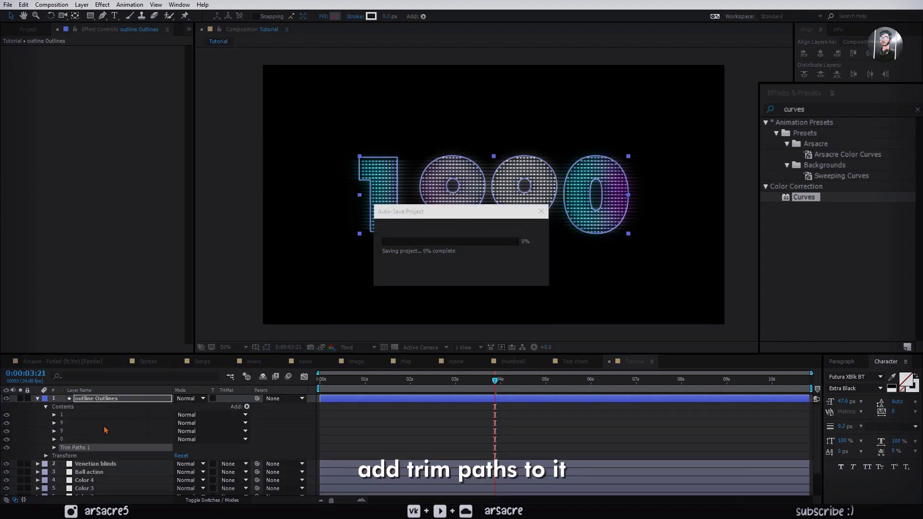
pyautogui.click(54, 447)
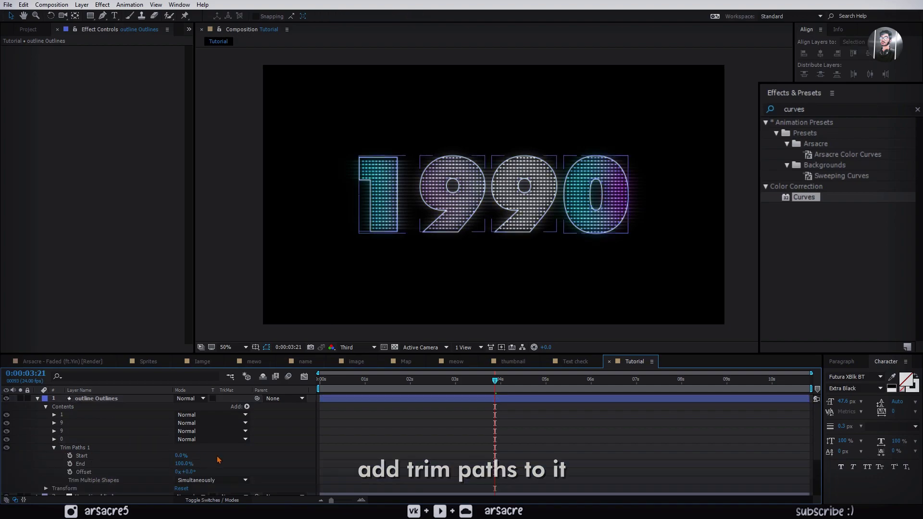
pyautogui.click(70, 471)
pyautogui.write('360')
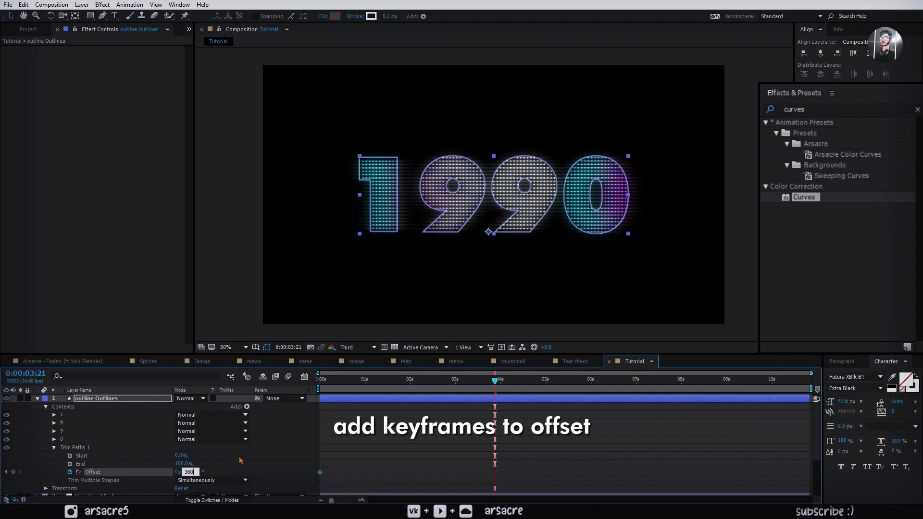
pyautogui.press('Return')
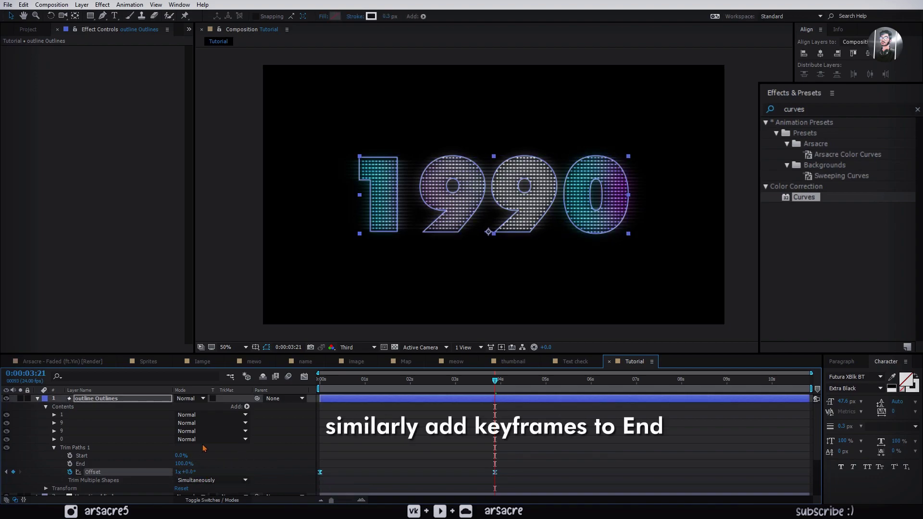
pyautogui.click(71, 463)
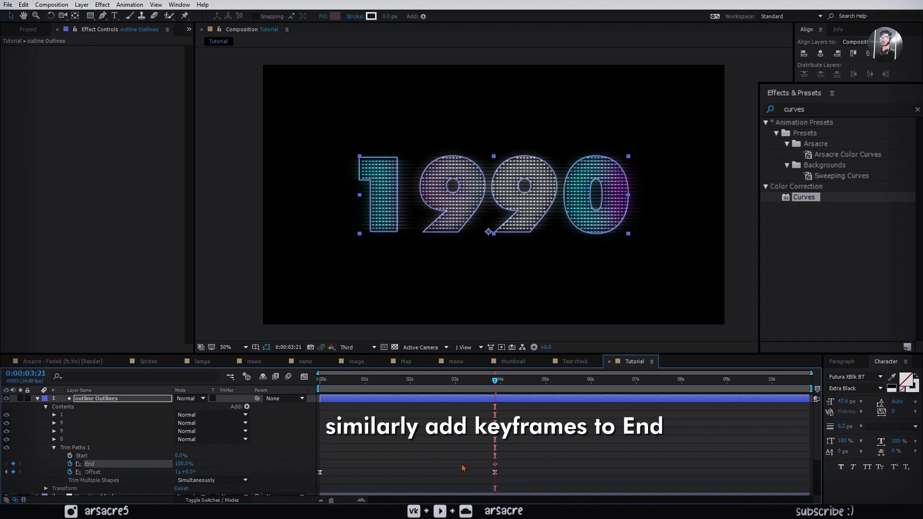
pyautogui.press('Home')
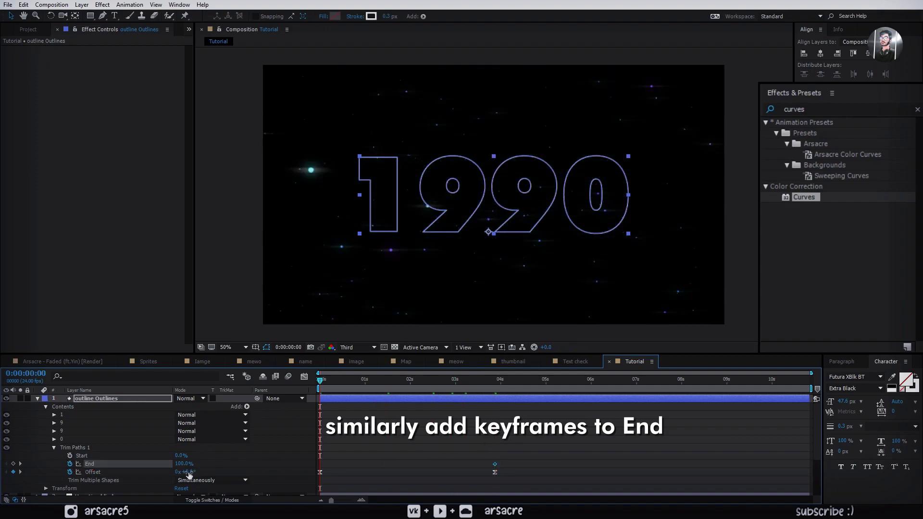
pyautogui.moveTo(175, 464); pyautogui.dragTo(144, 464)
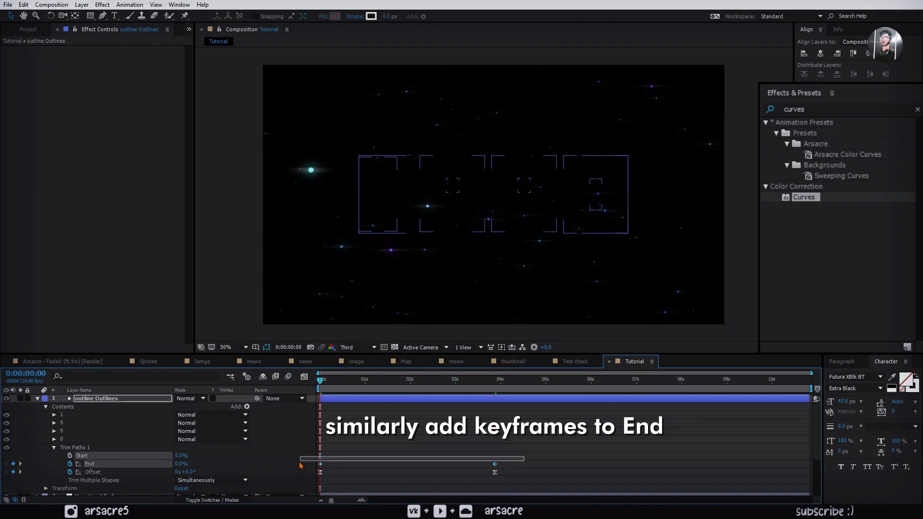
# Step: Ease the start of the End curve in the Graph Editor and play back the animation
pyautogui.click(304, 376)
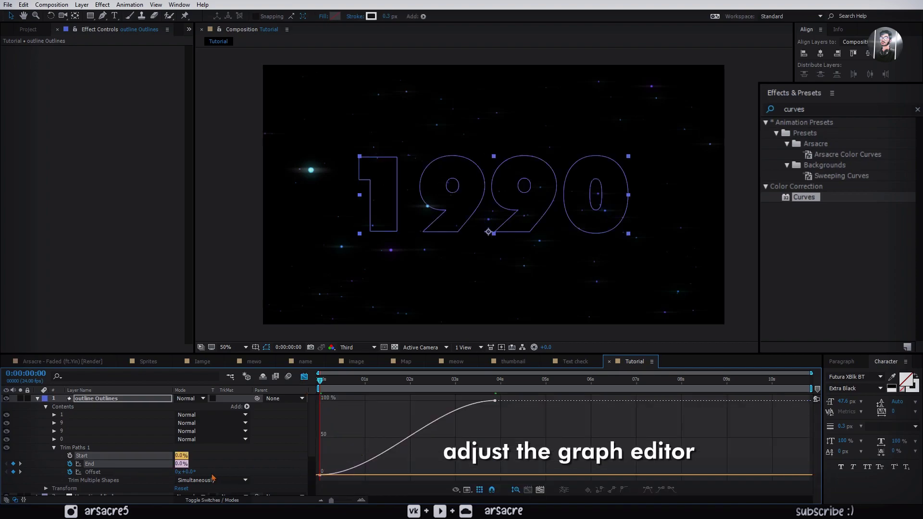
pyautogui.click(89, 463)
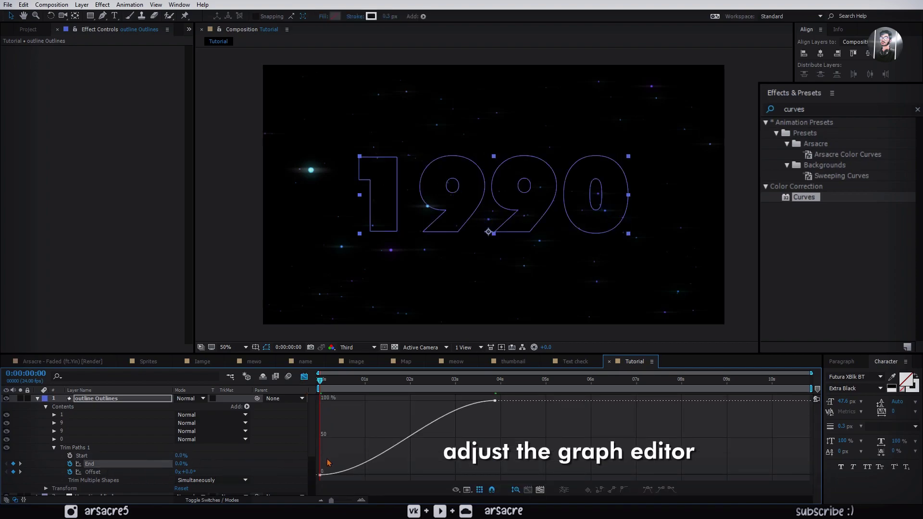
pyautogui.moveTo(378, 476); pyautogui.dragTo(449, 475)
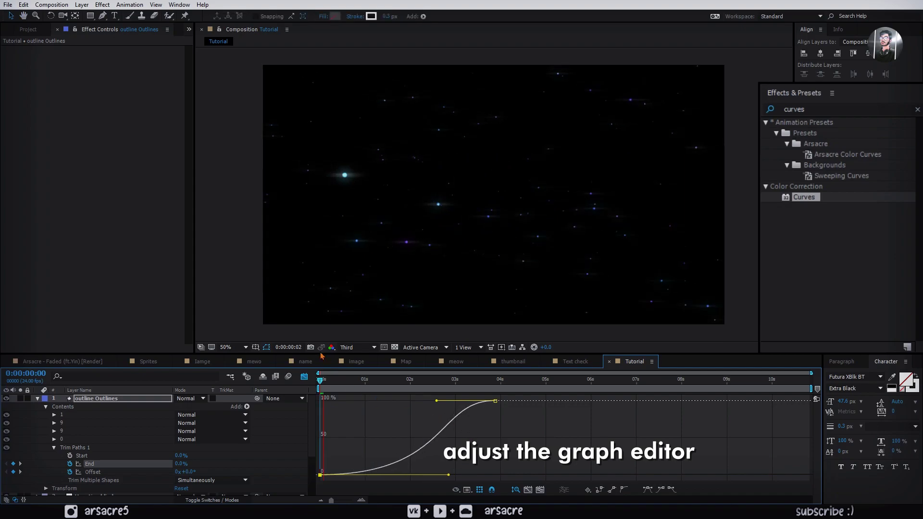
pyautogui.press('space')
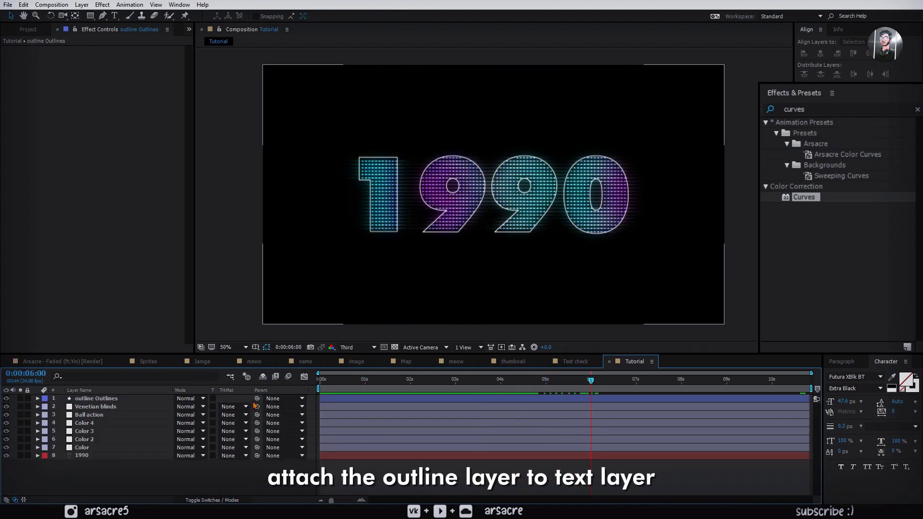
# Step: Parent the outline layer to 1990 and keyframe the 1990 text's Scale at about 1154%
pyautogui.moveTo(257, 398); pyautogui.dragTo(81, 455)
pyautogui.click(120, 455)
pyautogui.press('s')
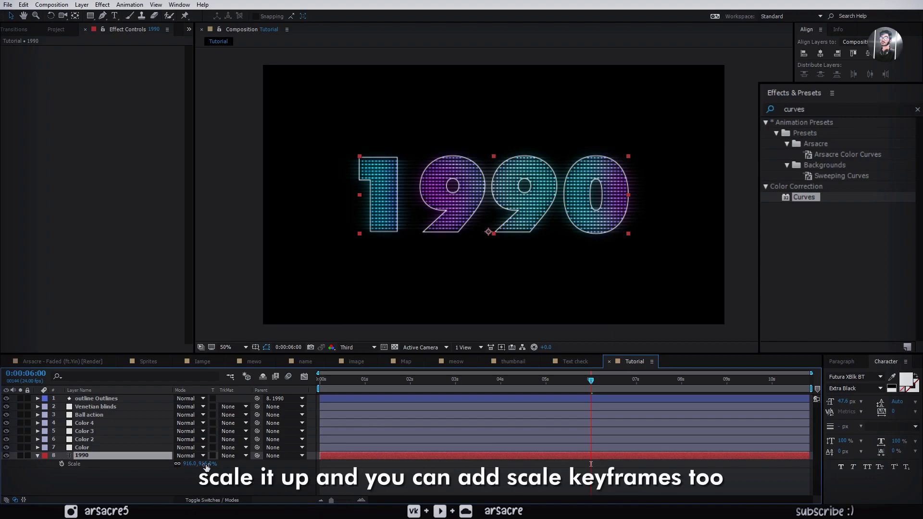
pyautogui.moveTo(192, 463)
pyautogui.mouseDown()
pyautogui.moveTo(346, 361)
pyautogui.moveTo(501, 177)
pyautogui.mouseUp()
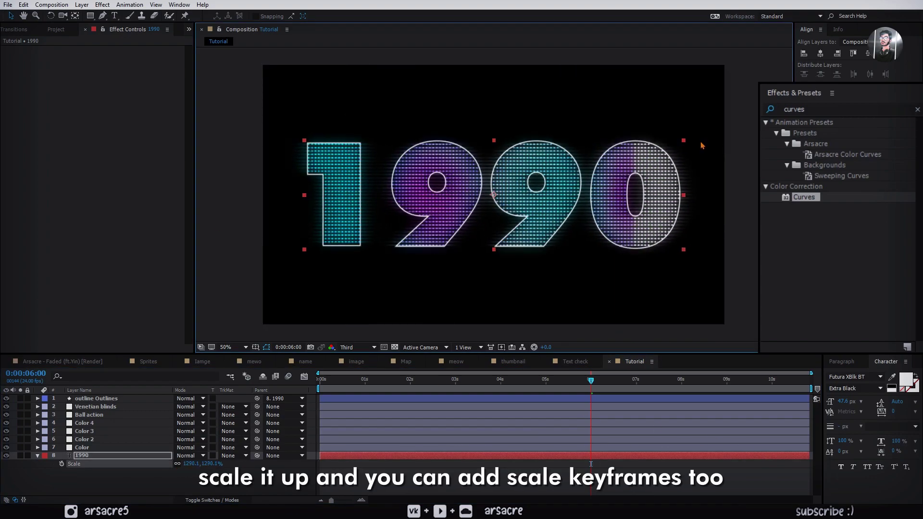
pyautogui.press('s')
pyautogui.moveTo(681, 149)
pyautogui.mouseDown()
pyautogui.moveTo(201, 470)
pyautogui.moveTo(433, 399)
pyautogui.mouseUp()
# Step: Add a Scale keyframe at 0:00:04:07 shrinking the 1990 text to 898%
pyautogui.click(452, 380)
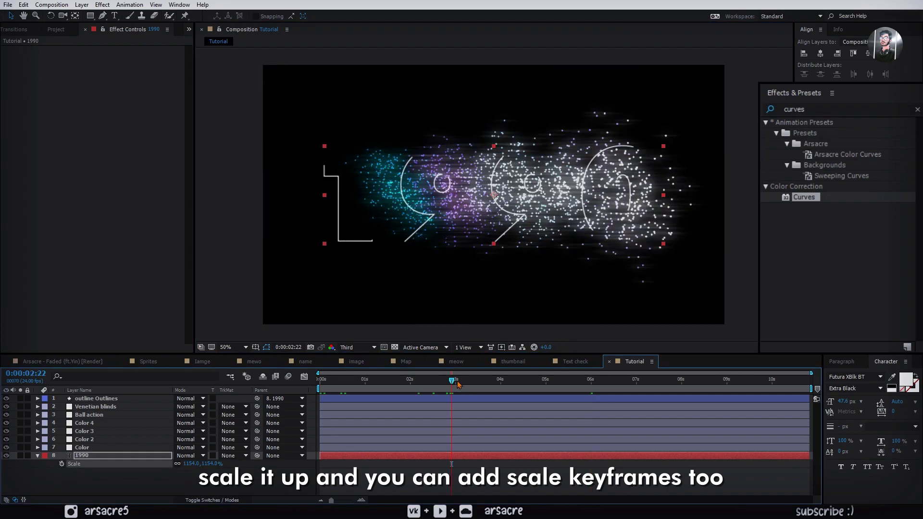
pyautogui.press('space')
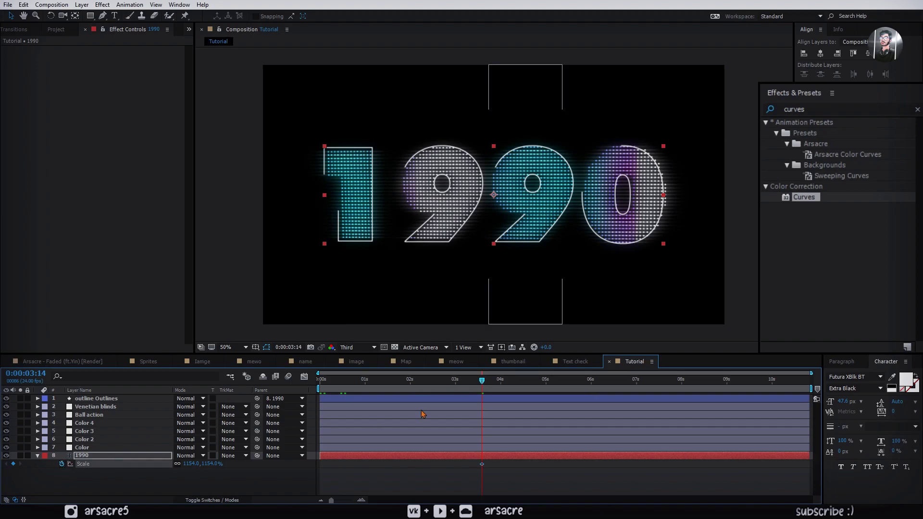
pyautogui.press('space')
pyautogui.moveTo(199, 463); pyautogui.dragTo(91, 475)
pyautogui.moveTo(527, 472); pyautogui.dragTo(484, 468)
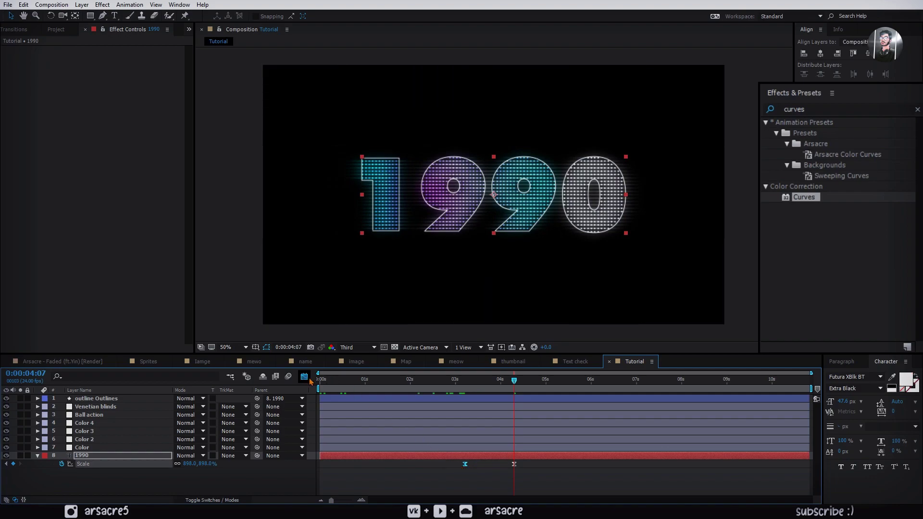
# Step: After checking the Scale speed graph, move outline Outlines below Venetian blinds and preview from the start
pyautogui.click(304, 377)
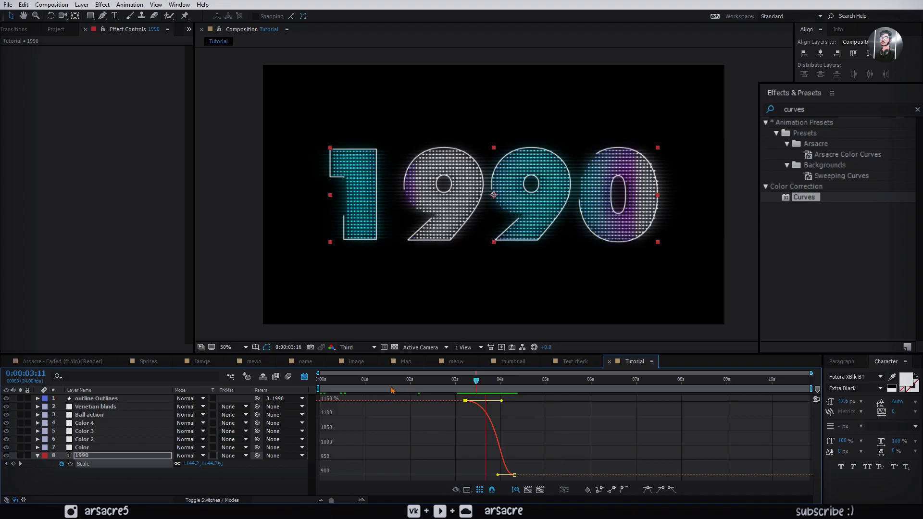
pyautogui.click(305, 377)
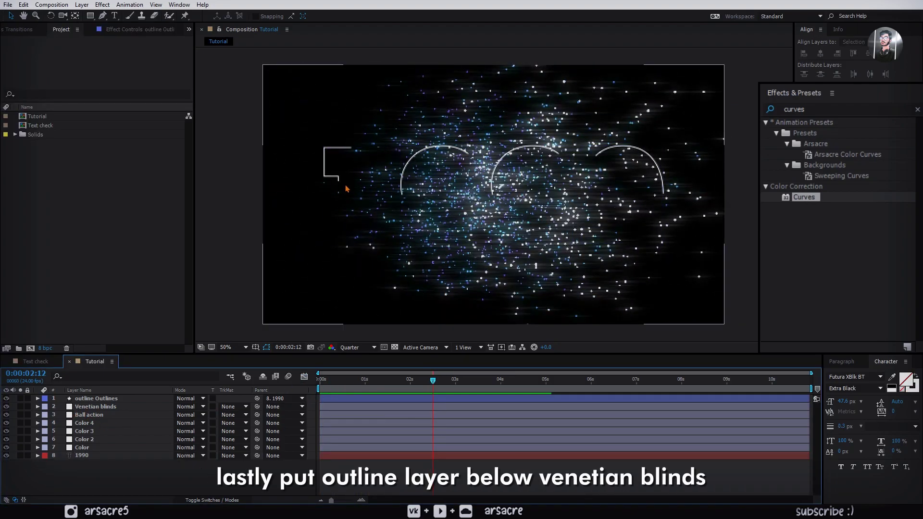
pyautogui.click(91, 398)
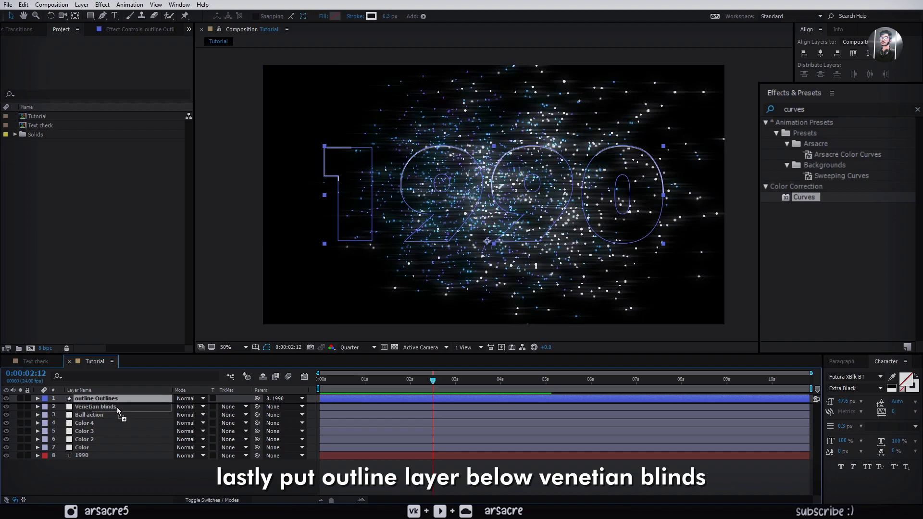
pyautogui.moveTo(110, 415); pyautogui.dragTo(110, 413)
pyautogui.press('Home')
pyautogui.press('space')
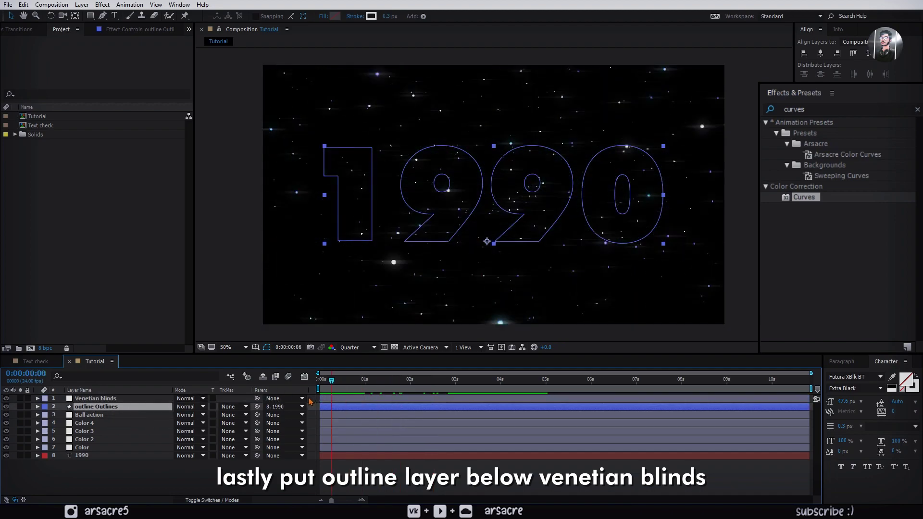